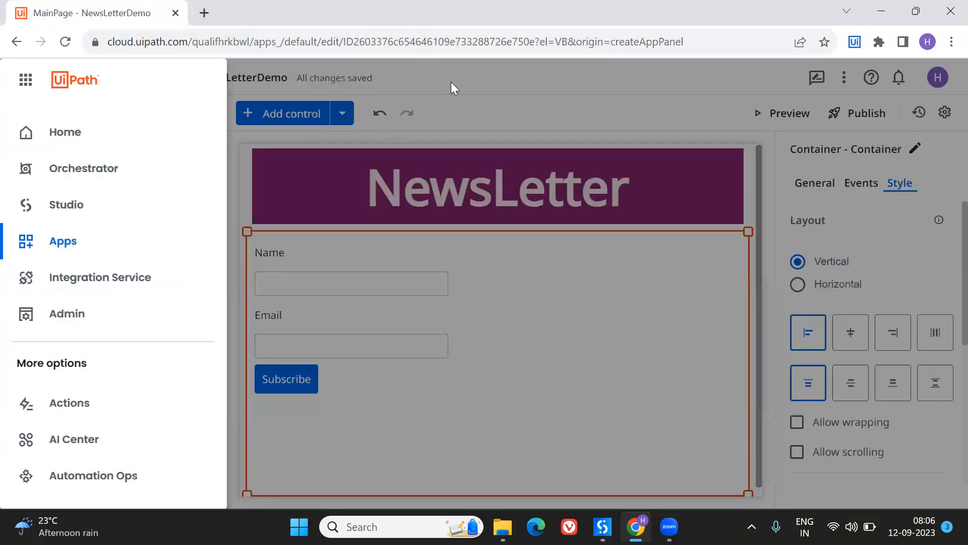
- Leave the NewsLetterDemo editor and go to the Apps project overview
left_click(451, 82)
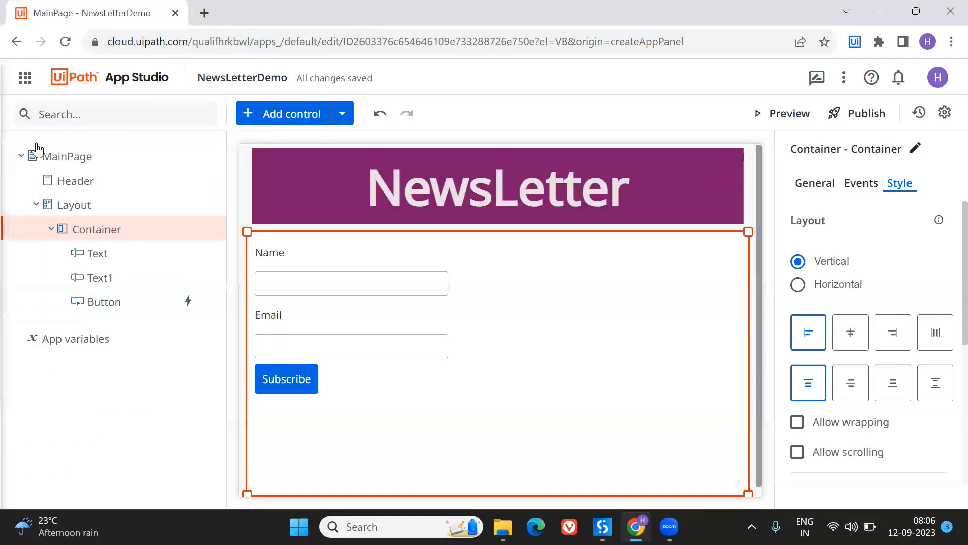
left_click(25, 79)
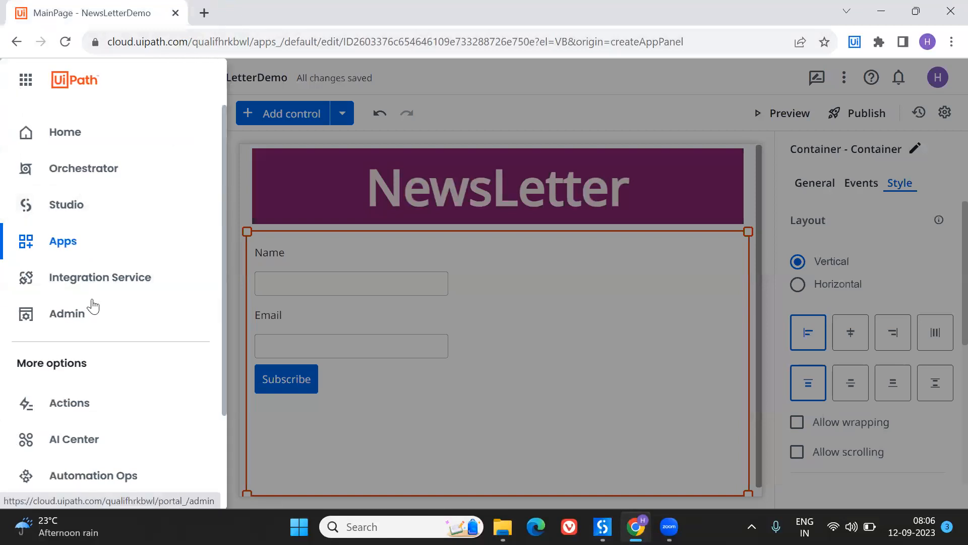
left_click(54, 244)
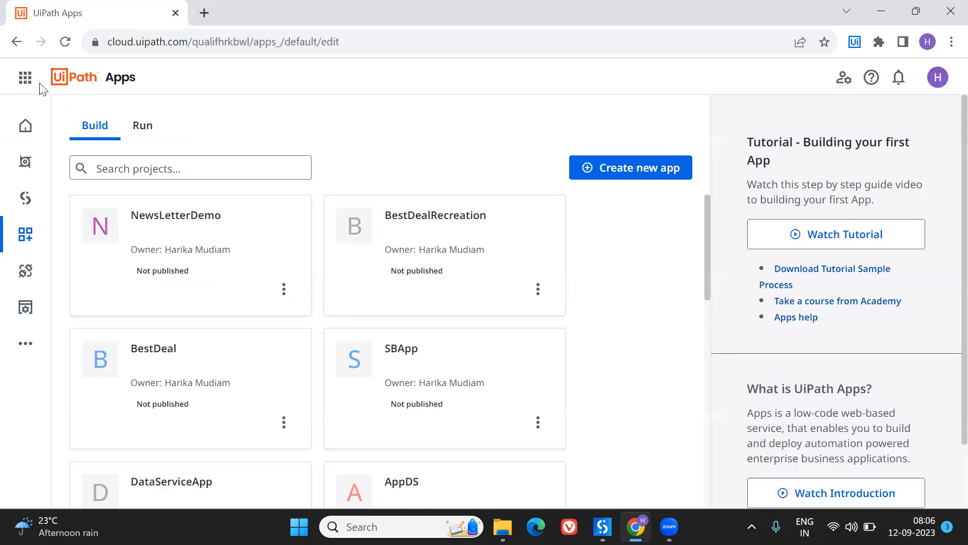
left_click(25, 77)
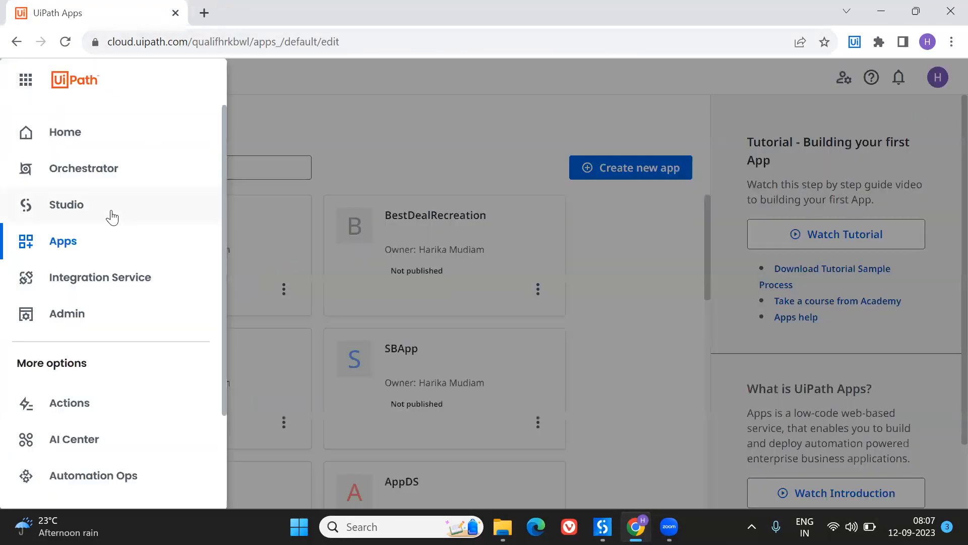
left_click(321, 119)
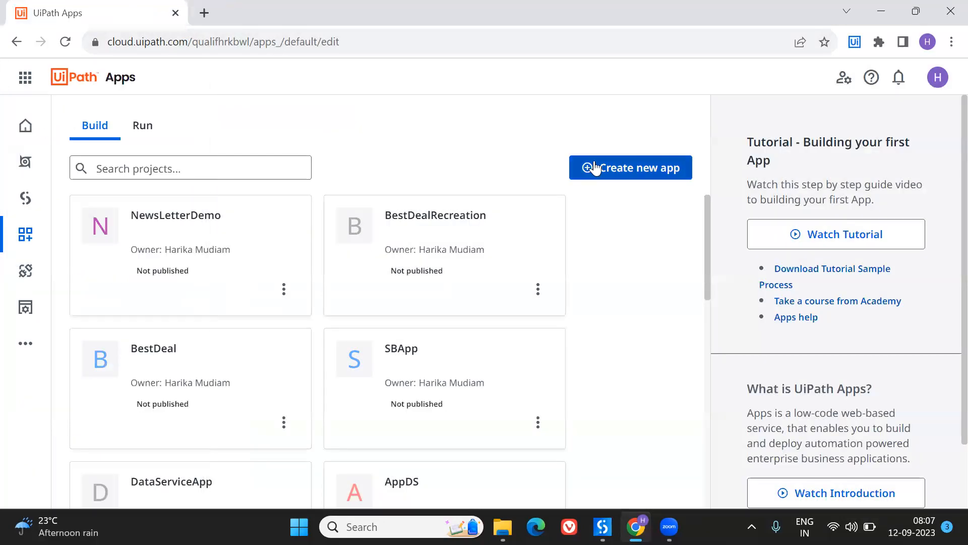
- Create a new app named NewsLetter, using the Blank Page template for its first page
left_click(595, 168)
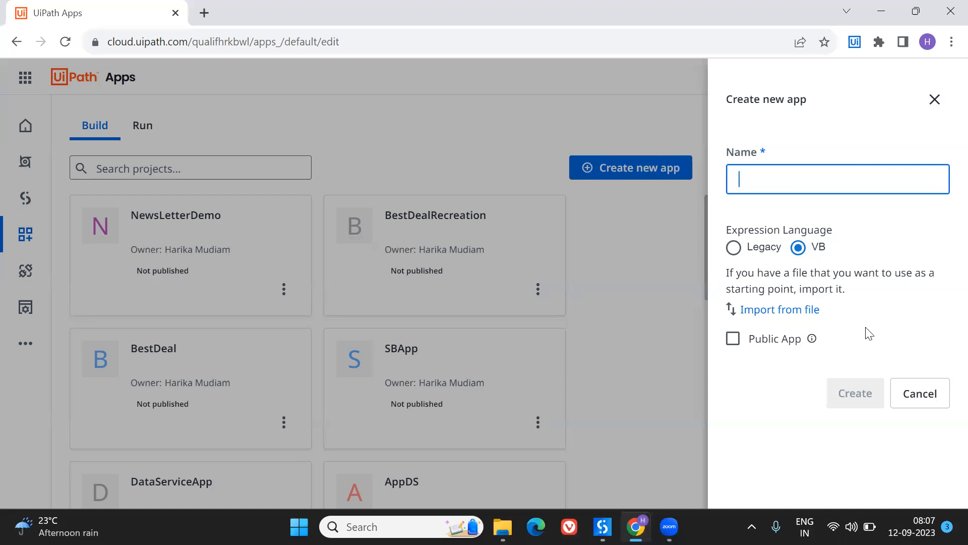
left_click(766, 174)
type("NewsLetter")
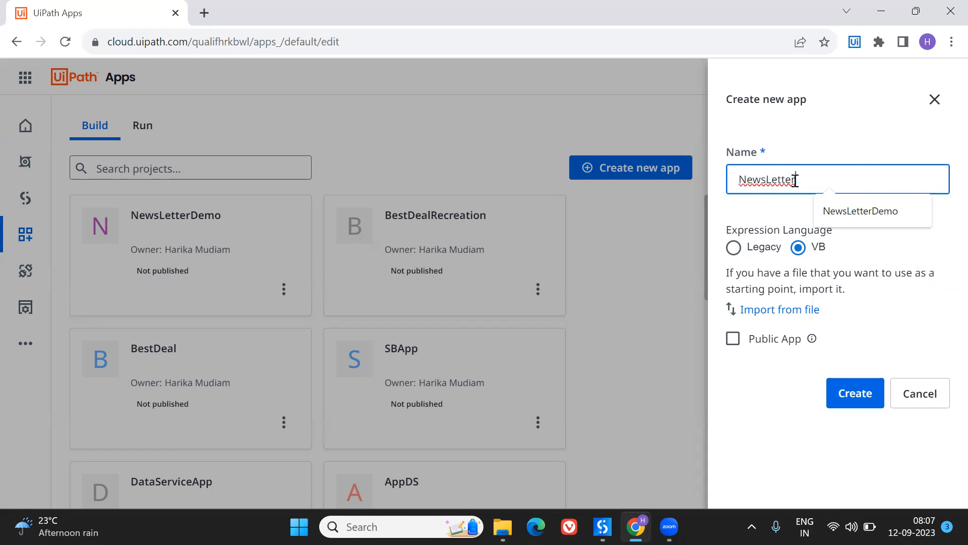
left_click(845, 396)
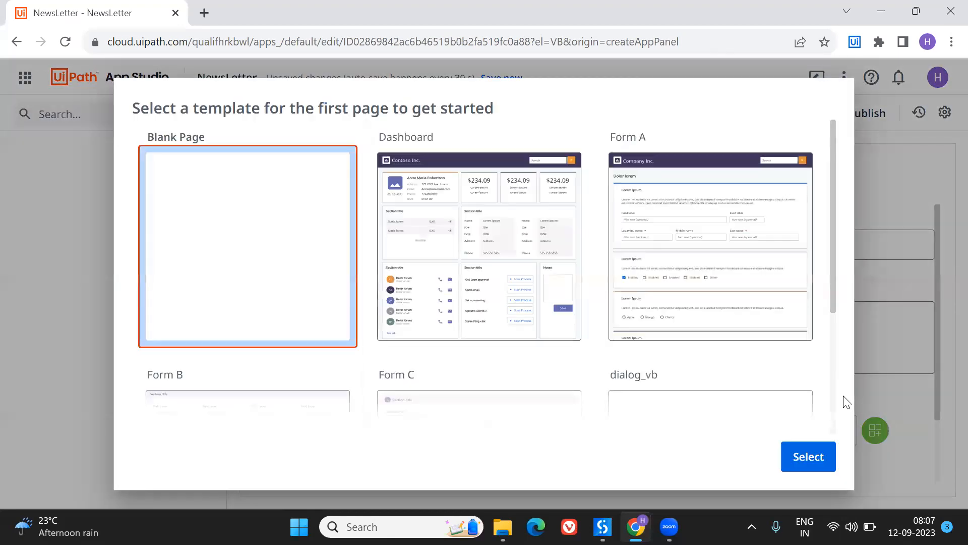
double_click(236, 303)
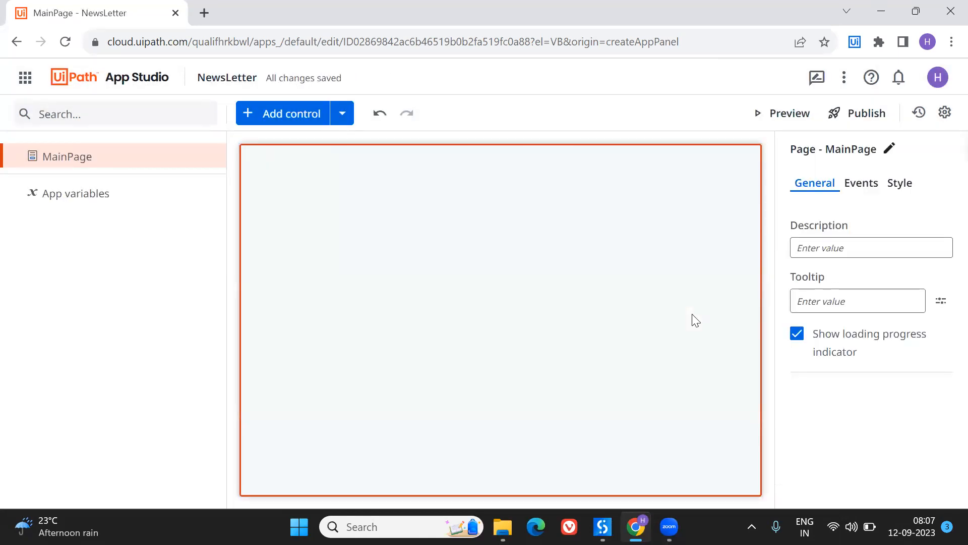
- Add a Container control to the empty MainPage
left_click(281, 124)
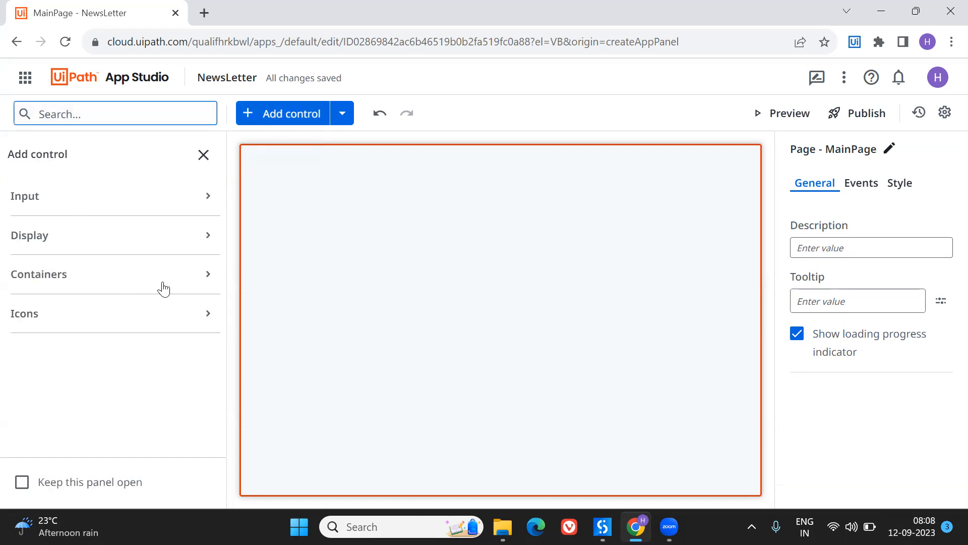
left_click(207, 274)
left_click_drag(84, 330, 352, 262)
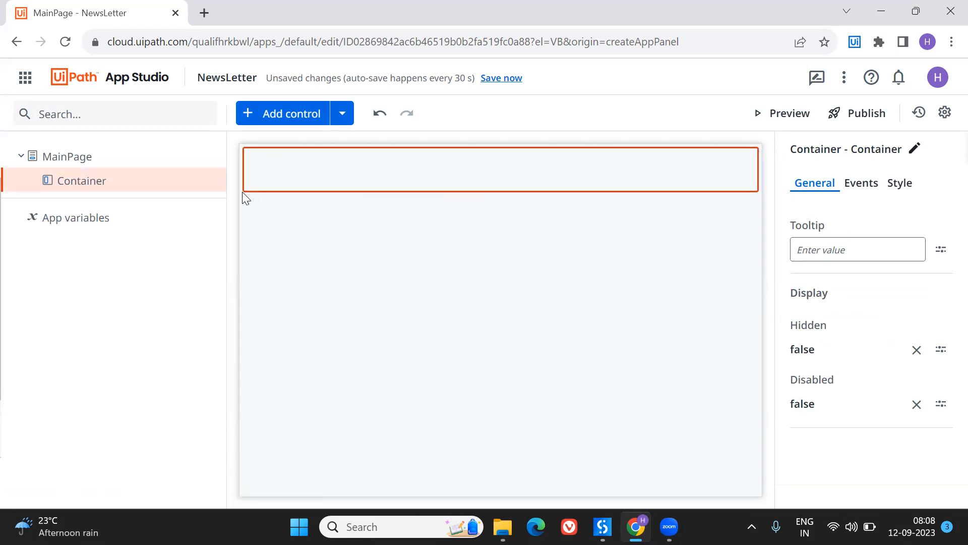
- Find the Textbox control by searching for "text" and place it inside the container
left_click(273, 109)
type("te")
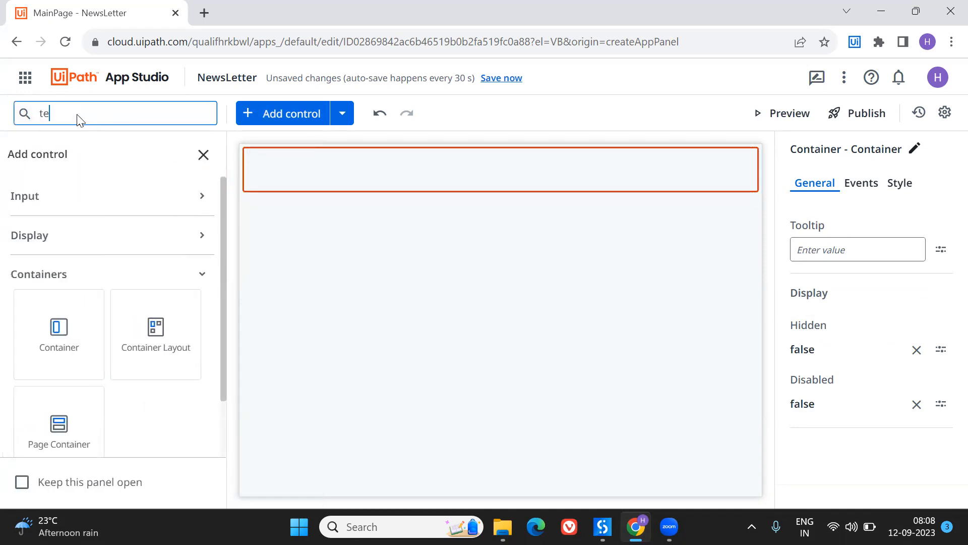
type("xt")
left_click_drag(65, 368, 324, 166)
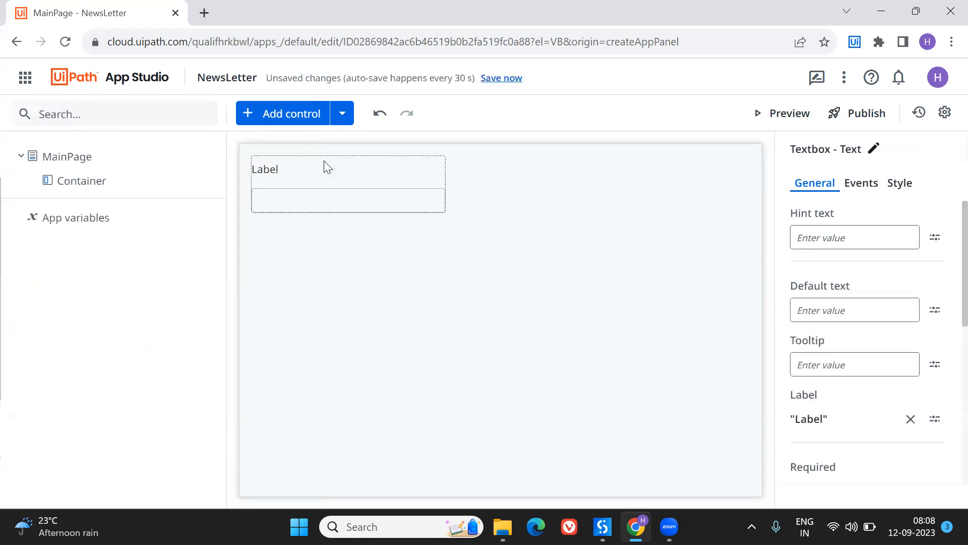
- Try the container's horizontal layout, return it to vertical, and align the container to the center of the page
left_click(450, 178)
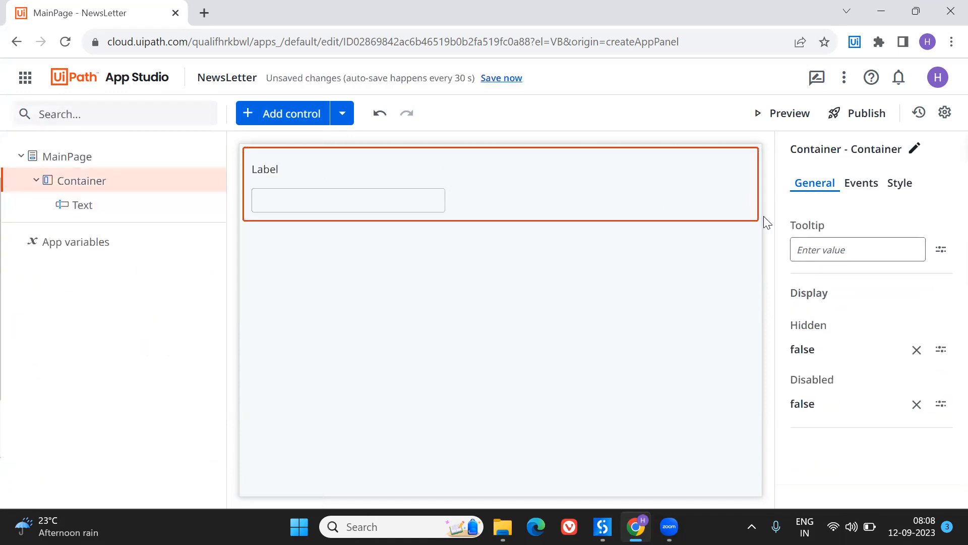
left_click(873, 188)
left_click(899, 184)
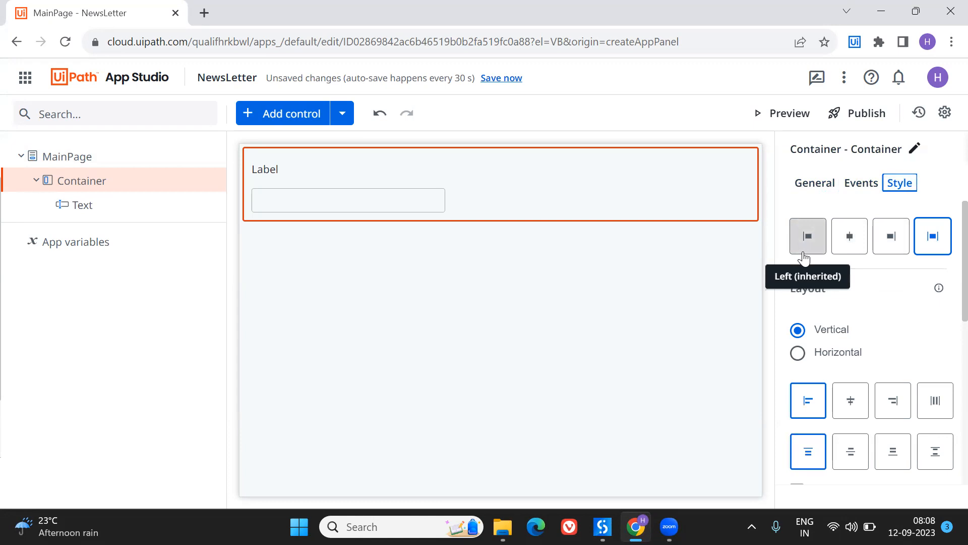
left_click(832, 354)
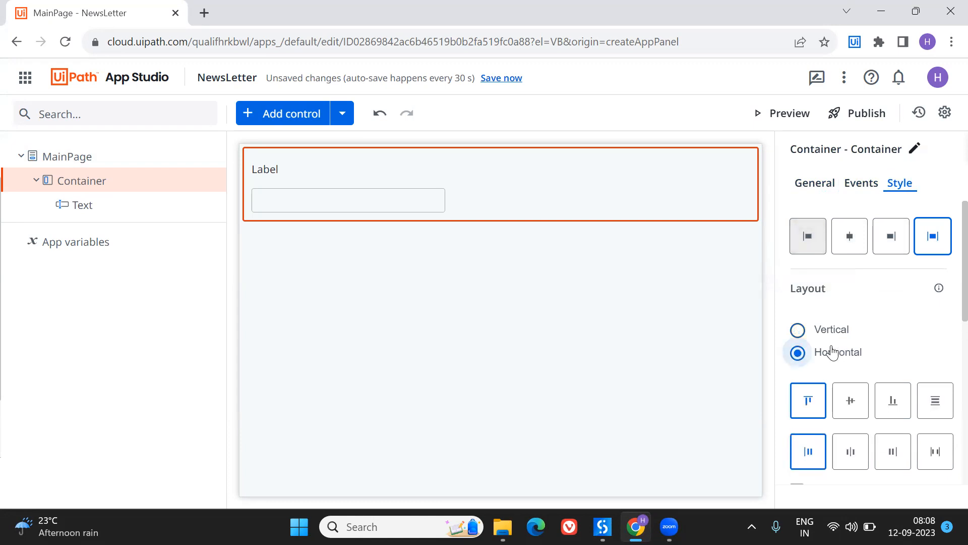
left_click(832, 337)
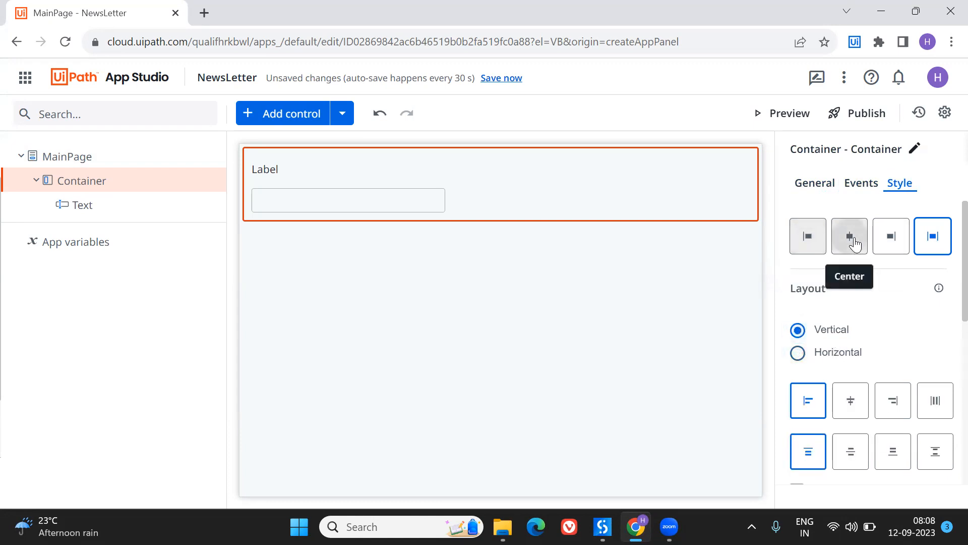
left_click(855, 242)
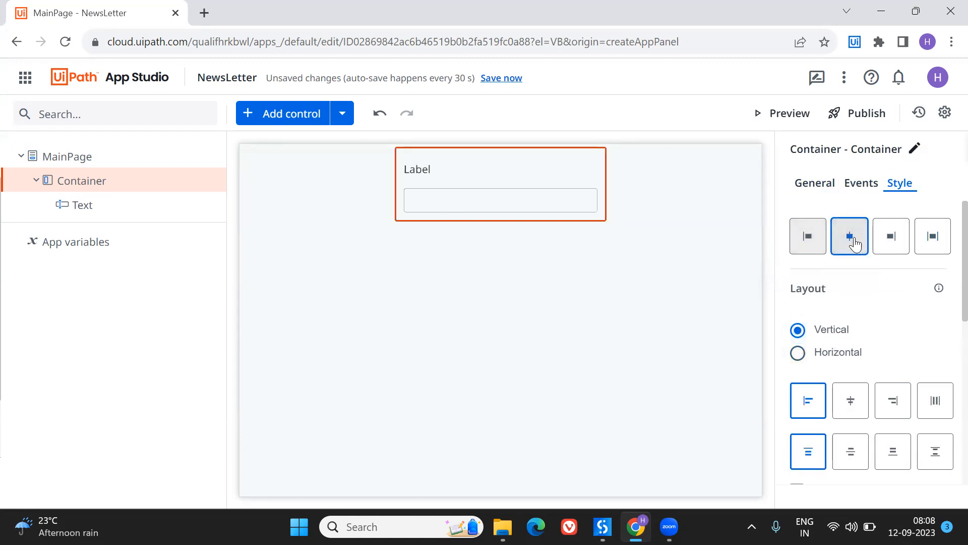
left_click(605, 201)
left_click(604, 203)
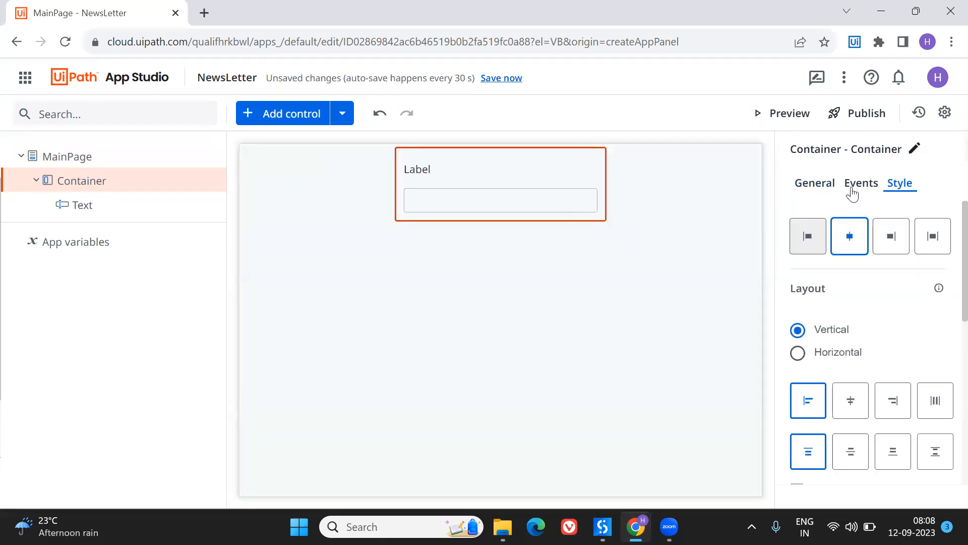
- Align the container to the left of the page with a vertical layout and save the app
left_click(807, 239)
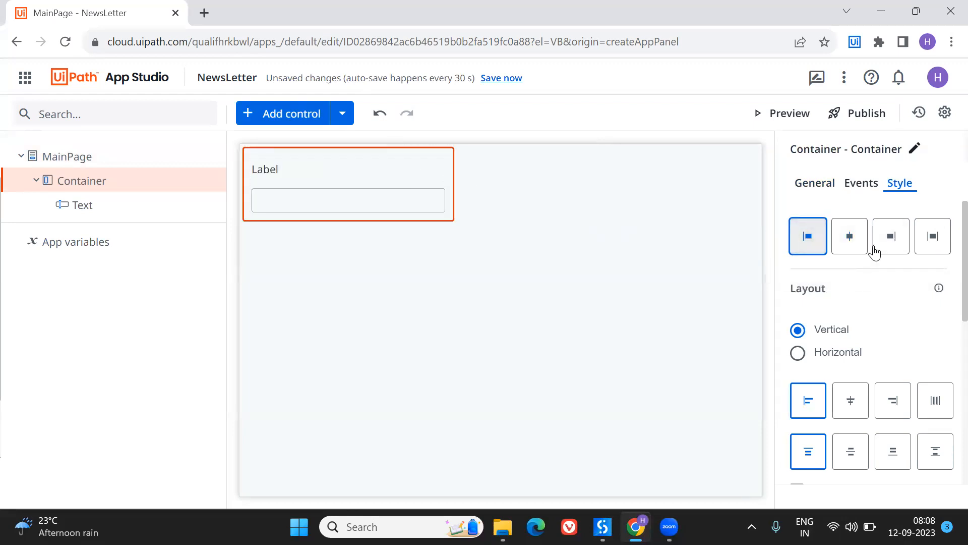
left_click(829, 362)
left_click(818, 332)
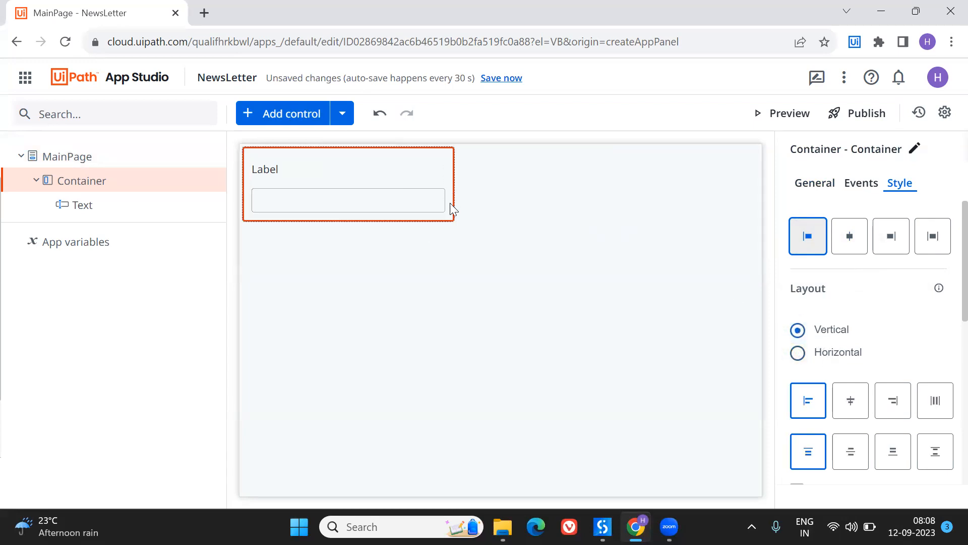
left_click(491, 80)
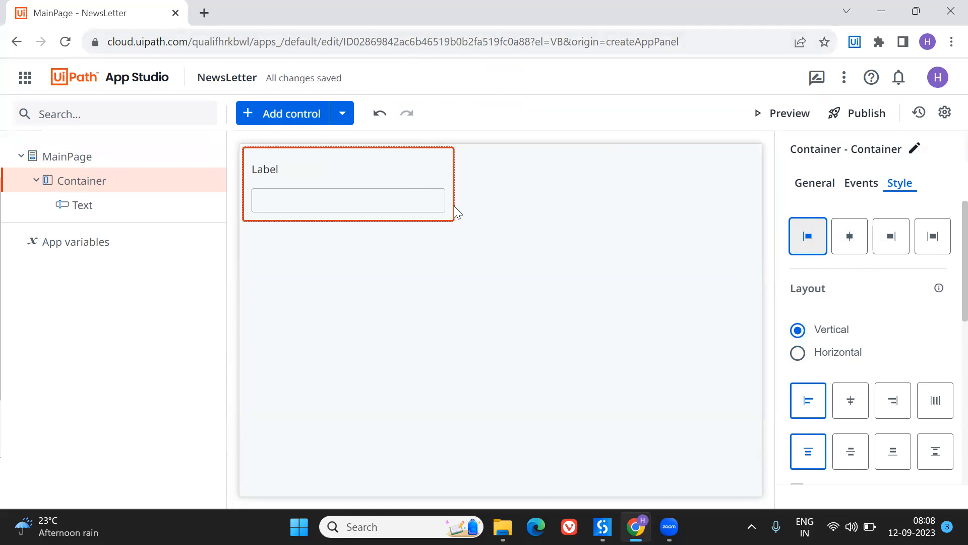
- Try to resize the container directly on the canvas from its lower corner
left_click_drag(453, 218, 511, 283)
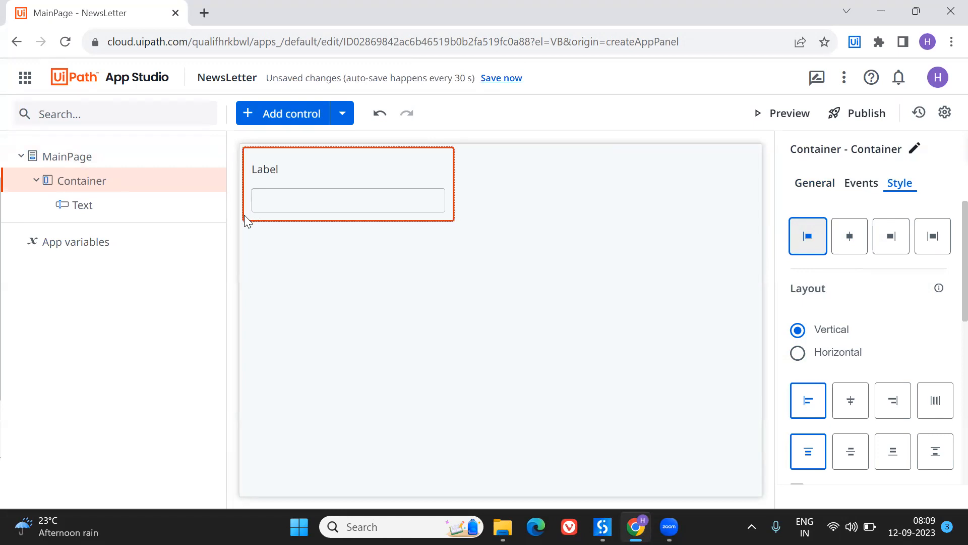
left_click_drag(454, 222, 429, 172)
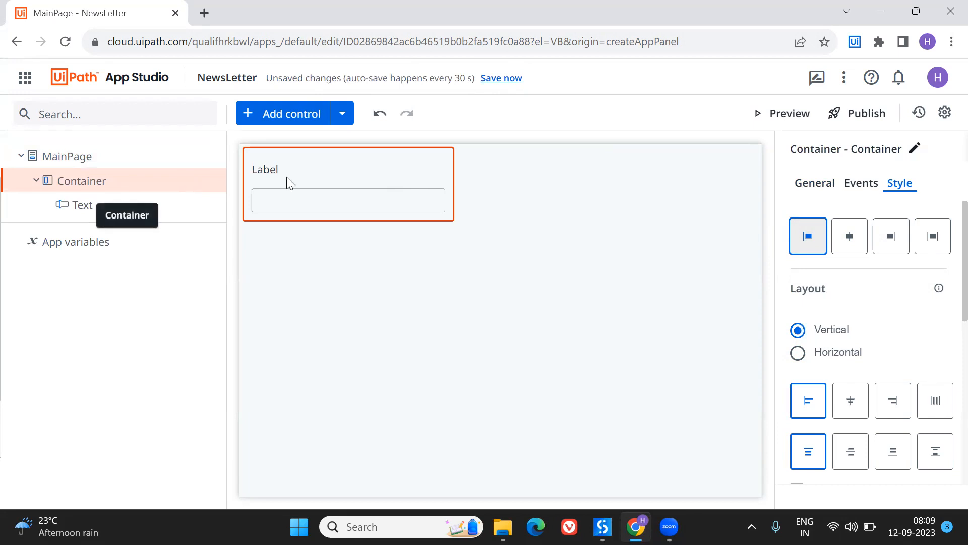
- Change the textbox's label expression to "Name" and save it
left_click(335, 194)
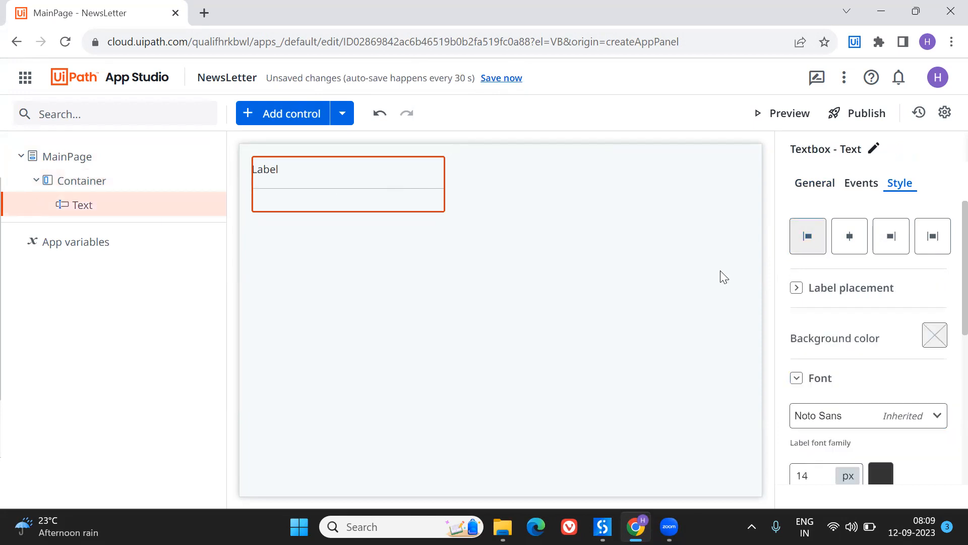
left_click(822, 189)
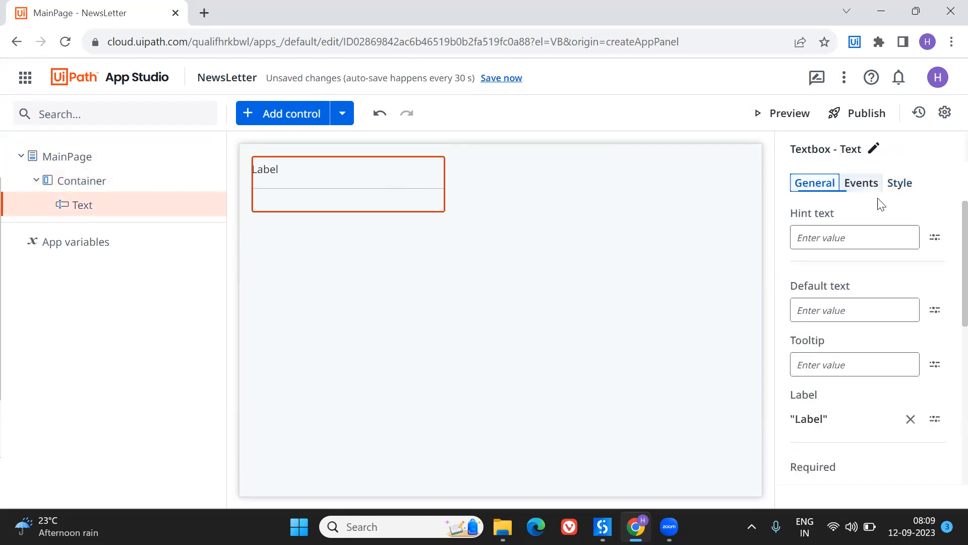
left_click(807, 418)
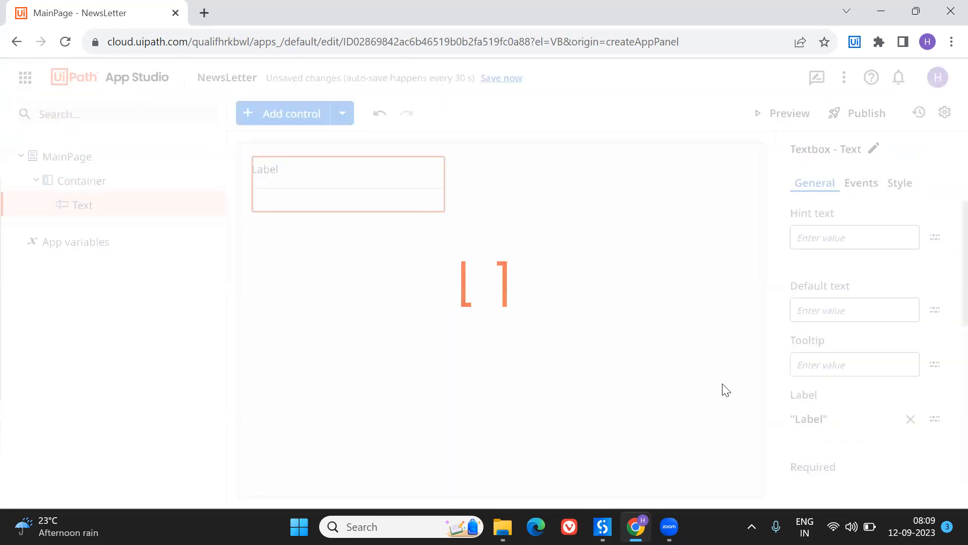
key("BackSpace")
key("BackSpace")
key("BackSpace")
key("BackSpace")
key("BackSpace")
type("Name\"")
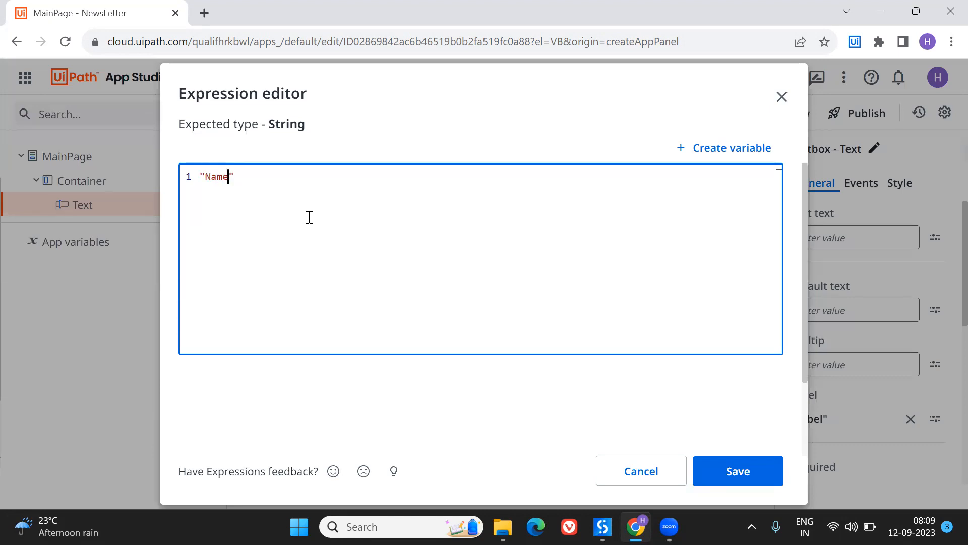
left_click(728, 479)
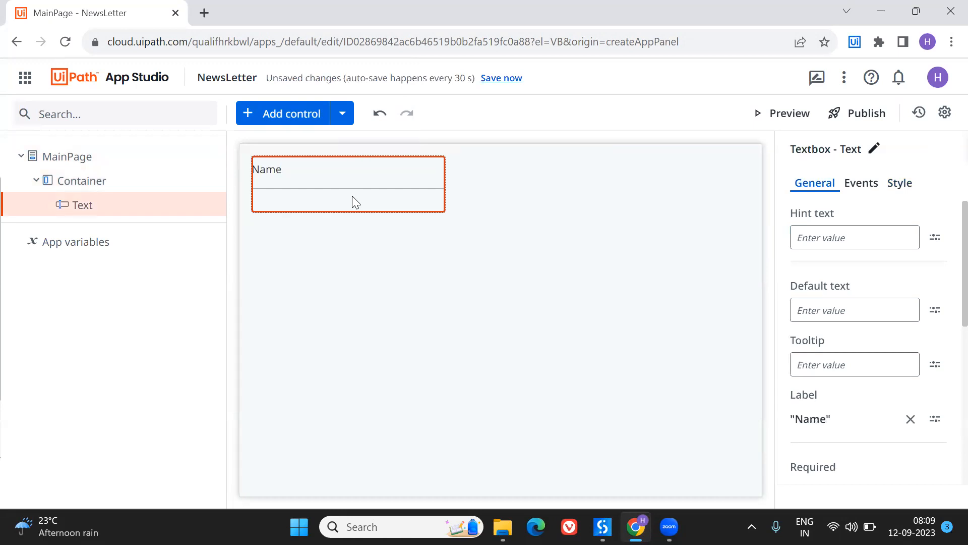
- Add a second Textbox control to the container, directly below the Name textbox
left_click(285, 114)
left_click(121, 119)
type("text")
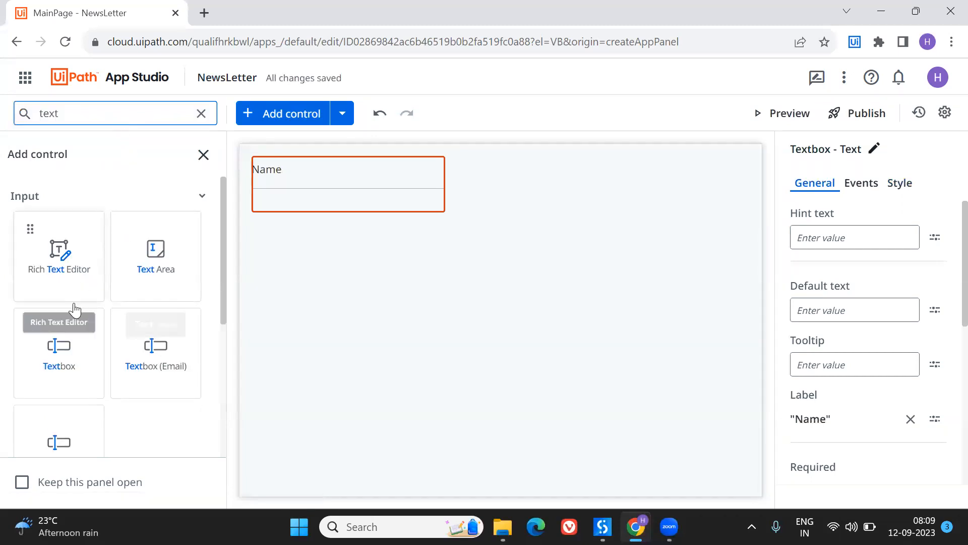
left_click_drag(65, 363, 382, 205)
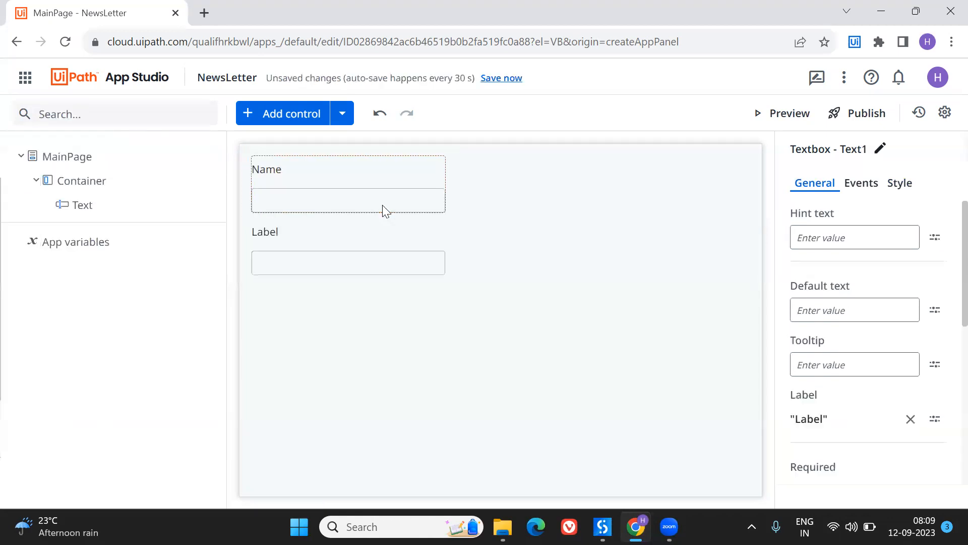
left_click(481, 215)
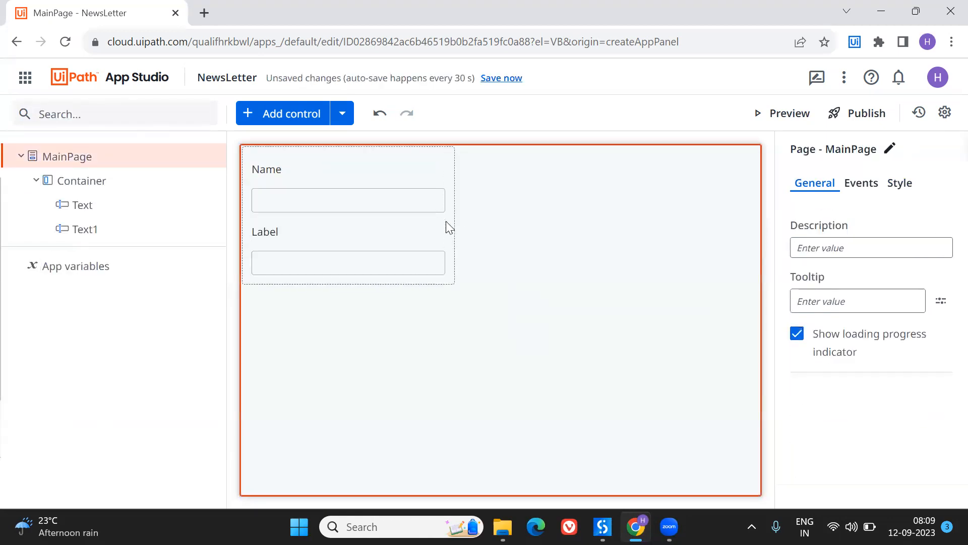
left_click(446, 220)
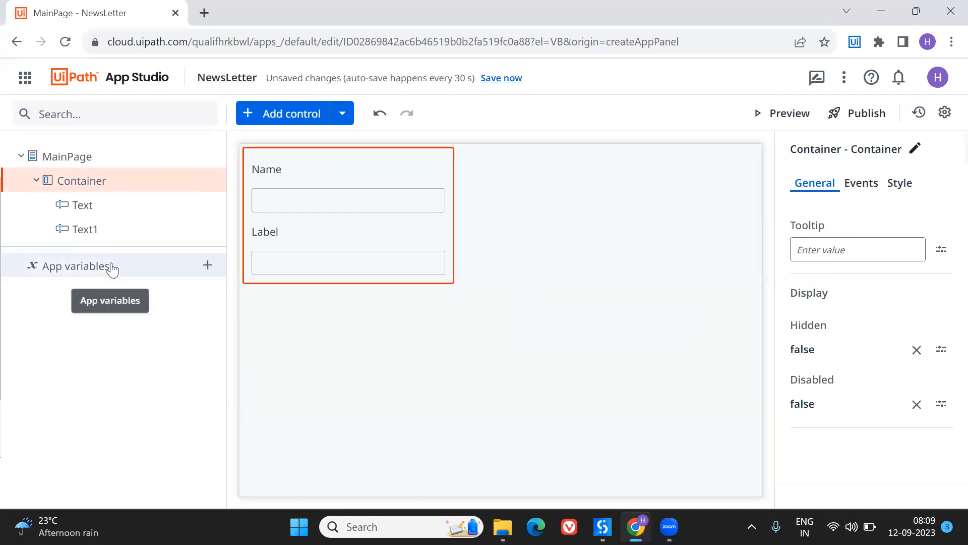
- Change the second textbox's label expression to "Email Address" and save it
left_click(259, 249)
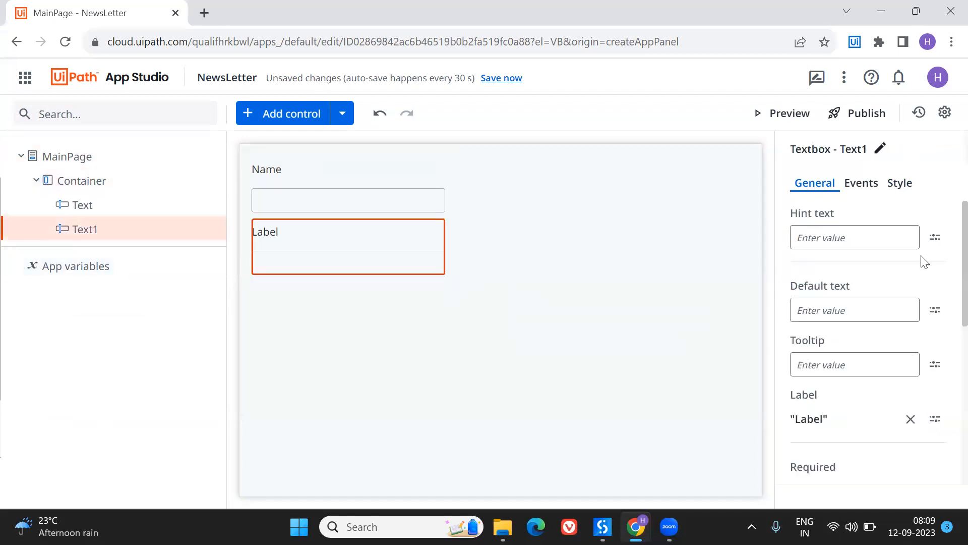
left_click(810, 422)
key("BackSpace")
key("BackSpace")
type("Email")
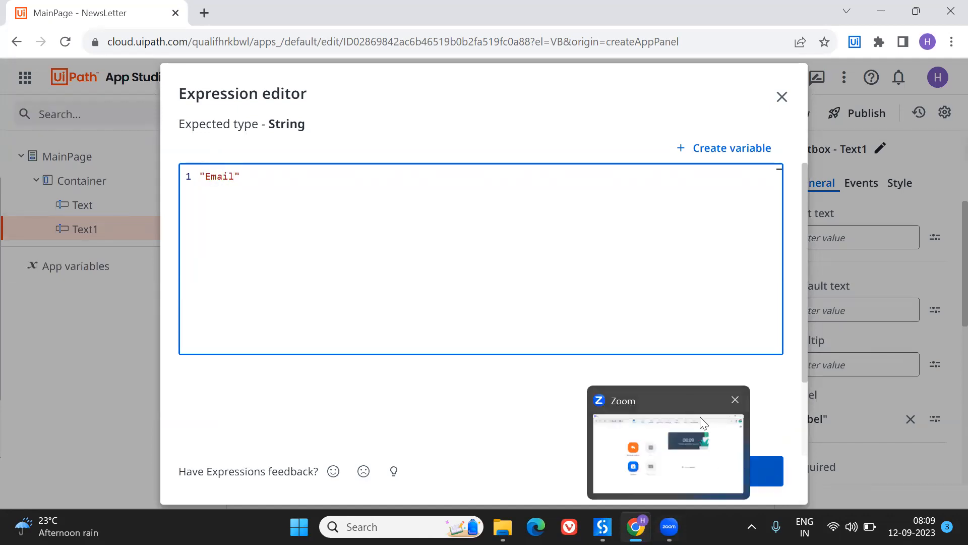
type(" Address")
left_click(736, 485)
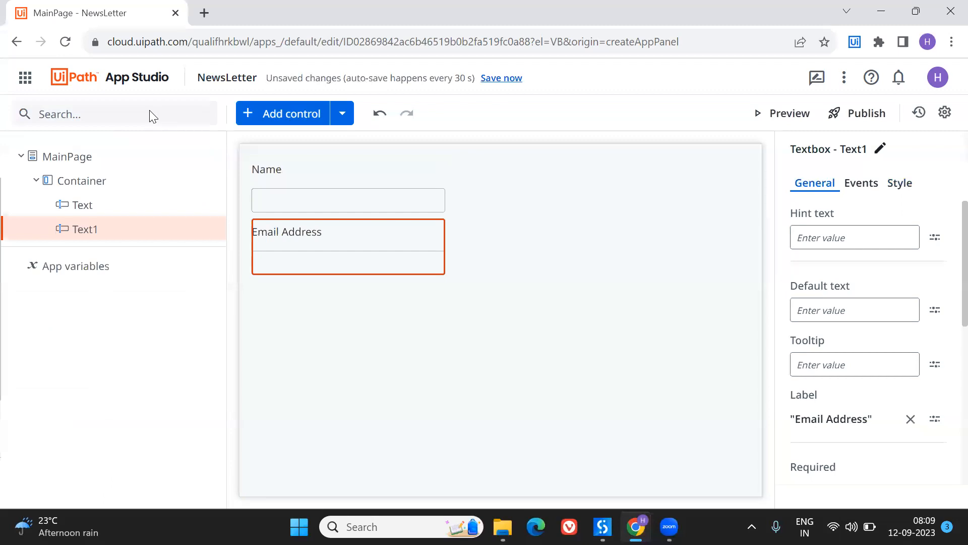
- Add a Button control to the page, directly below the container with the two textboxes
left_click(296, 115)
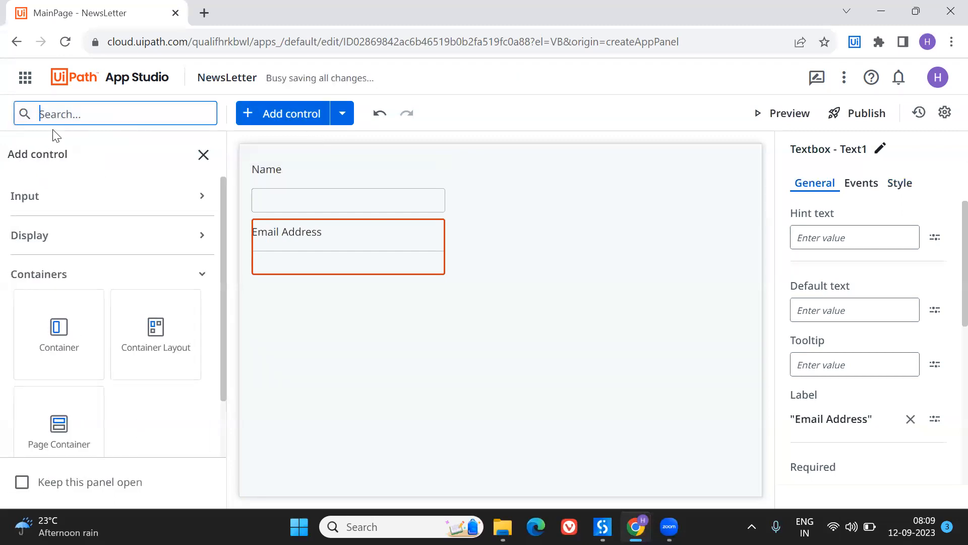
type("button")
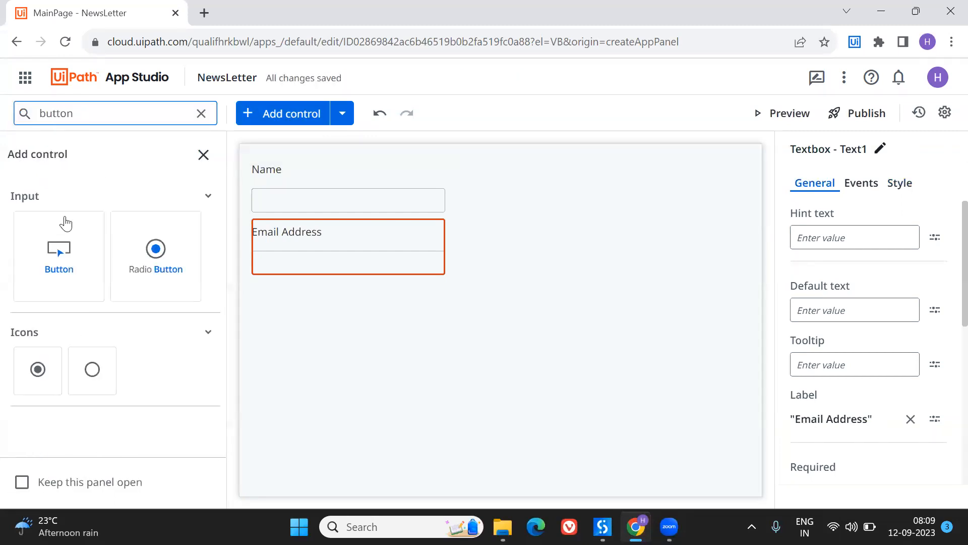
left_click_drag(75, 250, 309, 279)
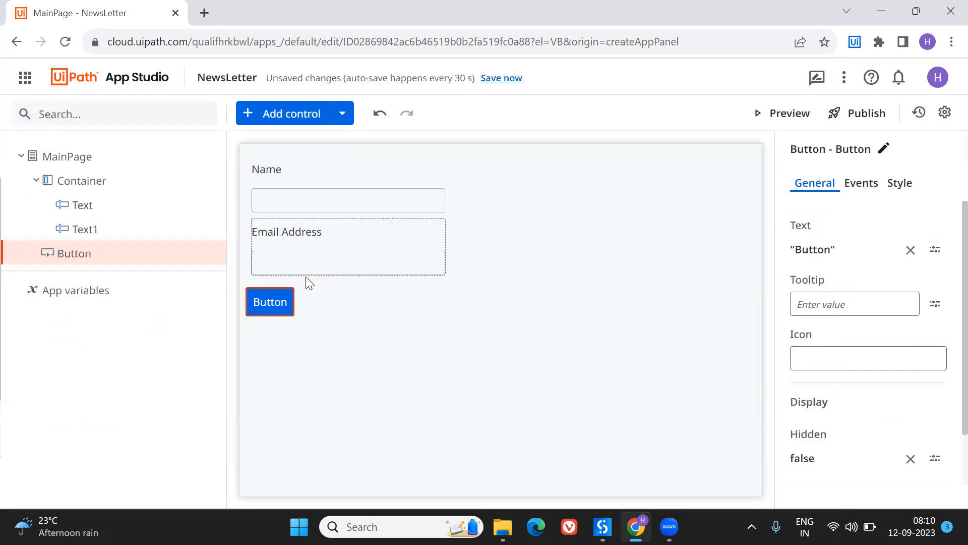
- Open the style settings of the container that holds the Name and Email Address textboxes
left_click(364, 299)
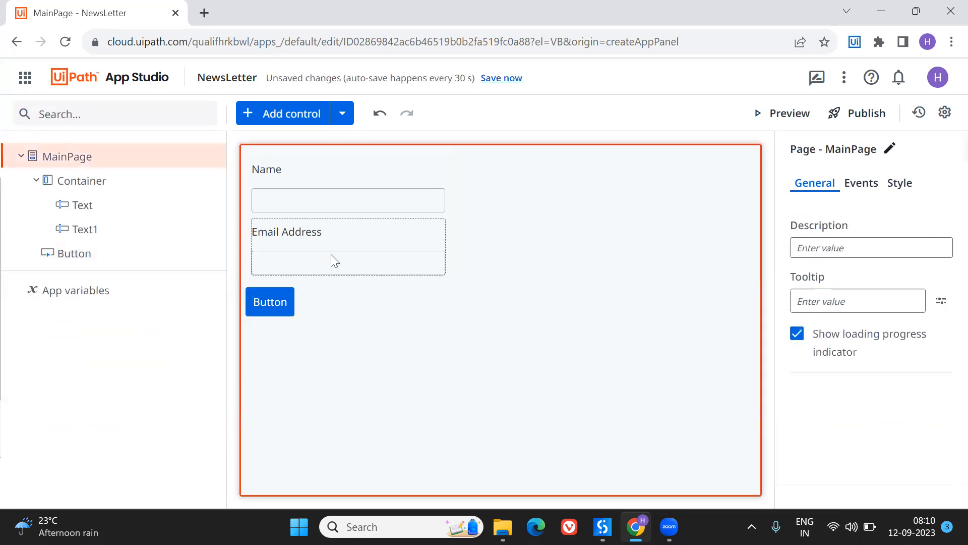
left_click(268, 305)
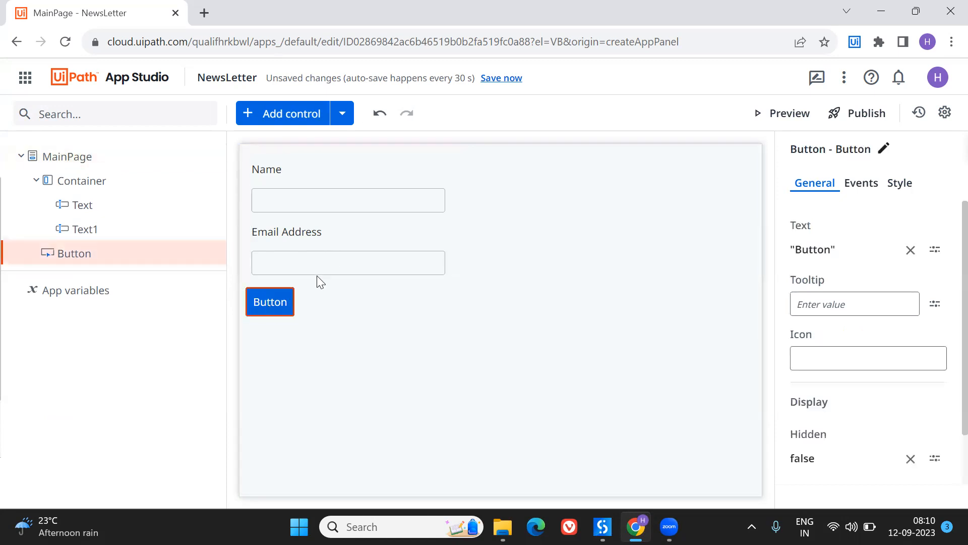
left_click(452, 275)
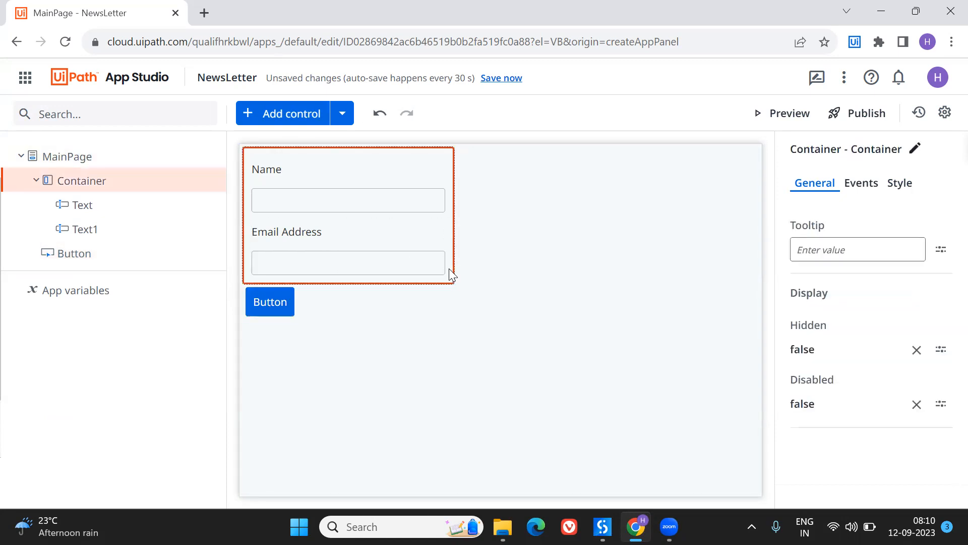
left_click(871, 196)
left_click(893, 190)
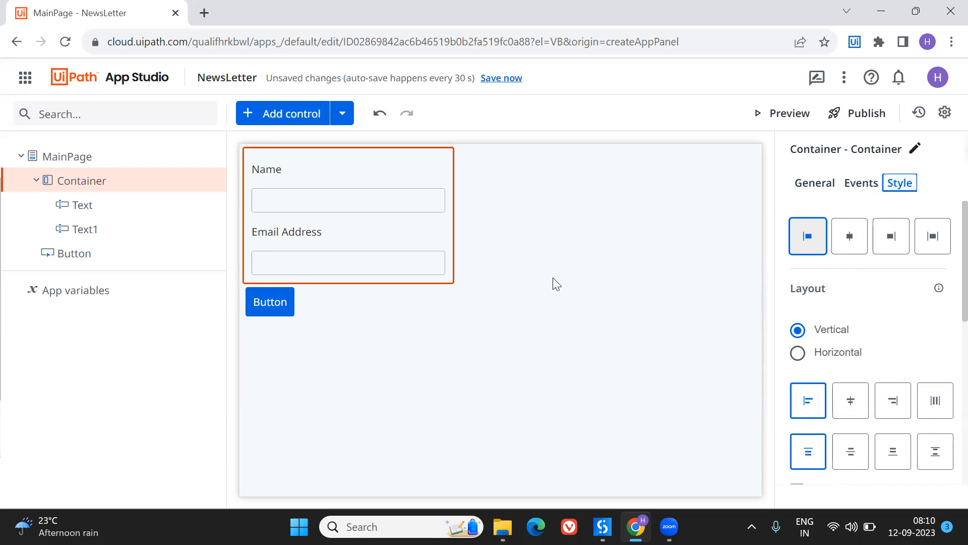
- Try to place another container on the page beside the existing one
left_click(268, 116)
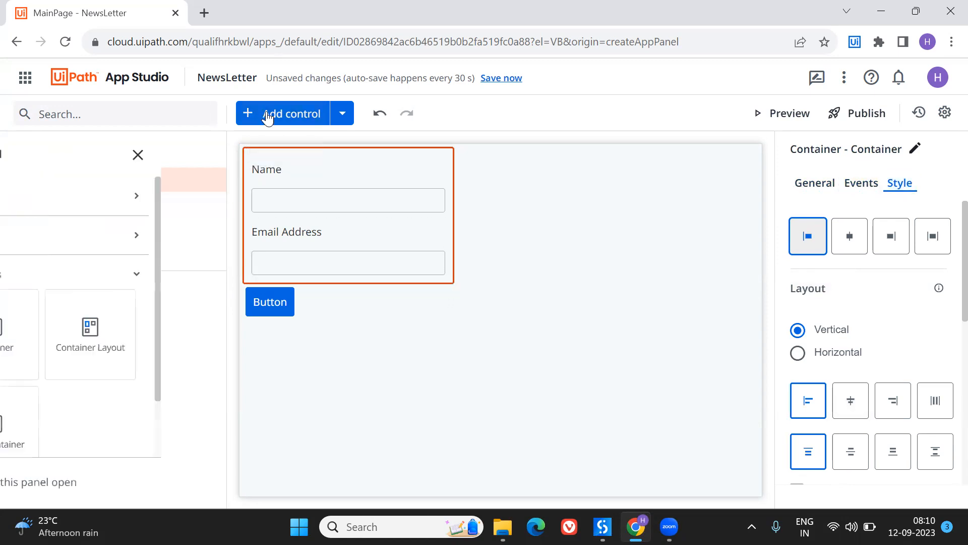
left_click_drag(57, 333, 531, 197)
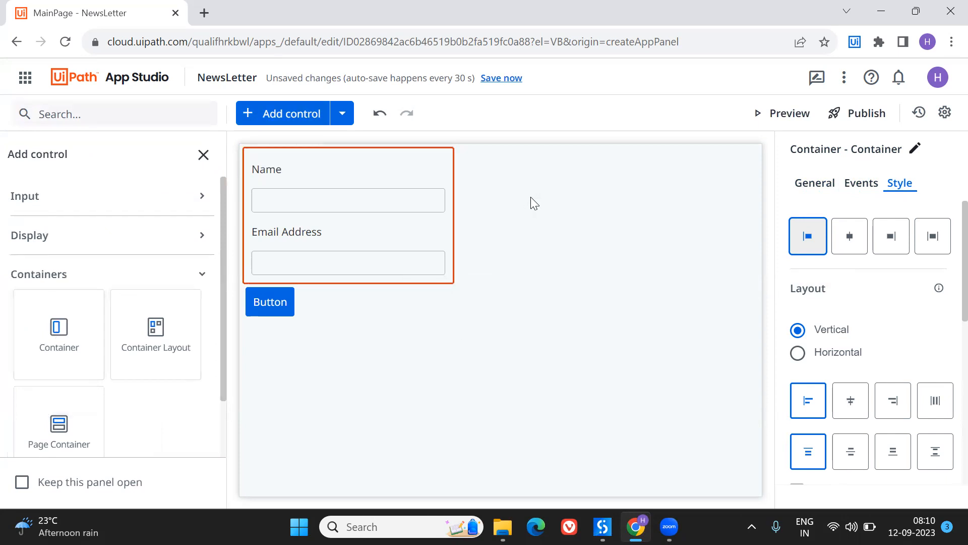
left_click(453, 198)
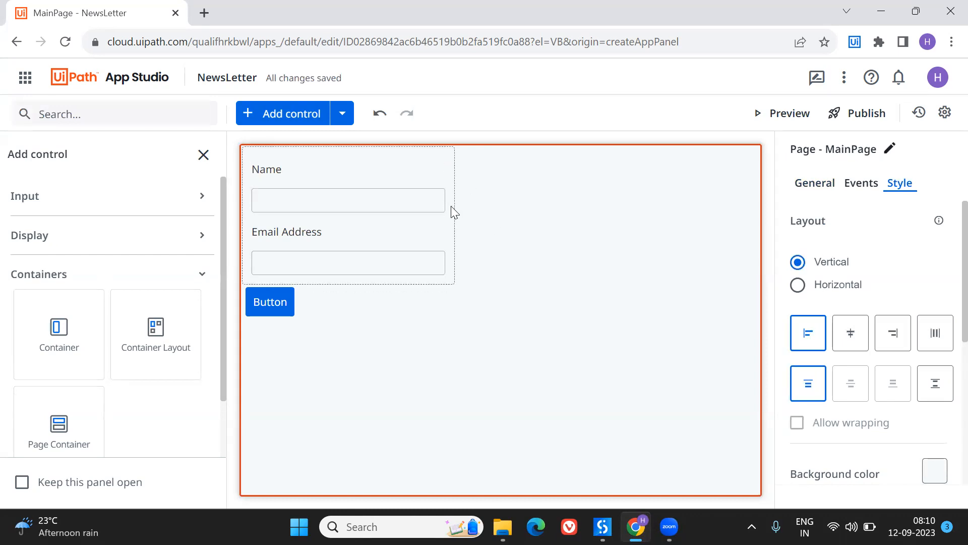
left_click(446, 225)
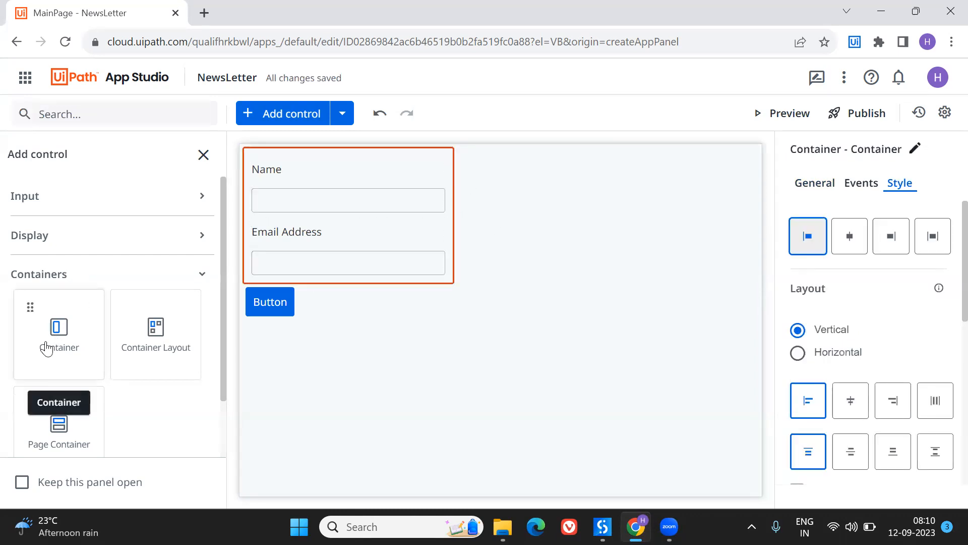
left_click_drag(103, 322, 521, 218)
left_click_drag(134, 317, 532, 189)
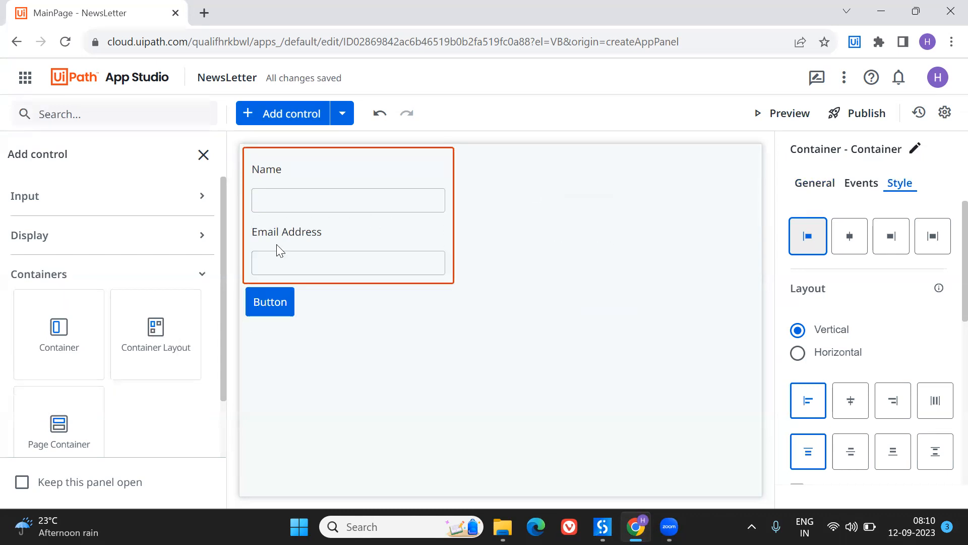
- Add a Container Layout above the existing container and move the Name textbox into its inner container
left_click_drag(146, 346, 460, 153)
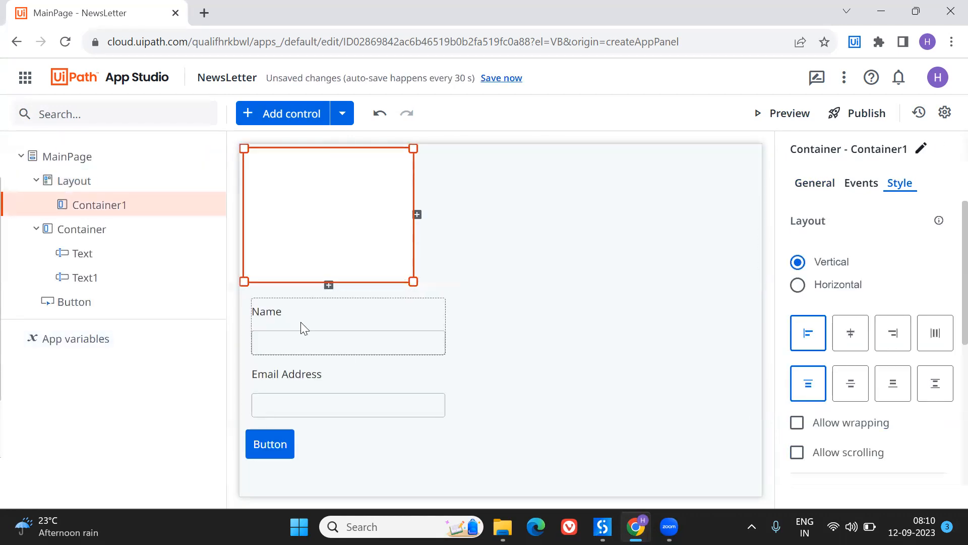
left_click(276, 327)
left_click_drag(268, 331, 273, 182)
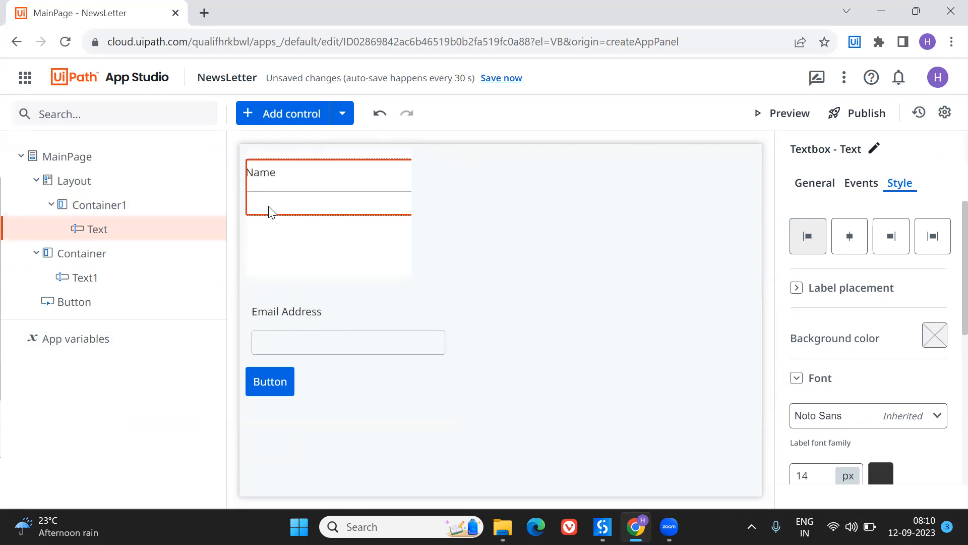
- Widen the layout's inner container around the Name textbox so it spans most of the page width
left_click(394, 259)
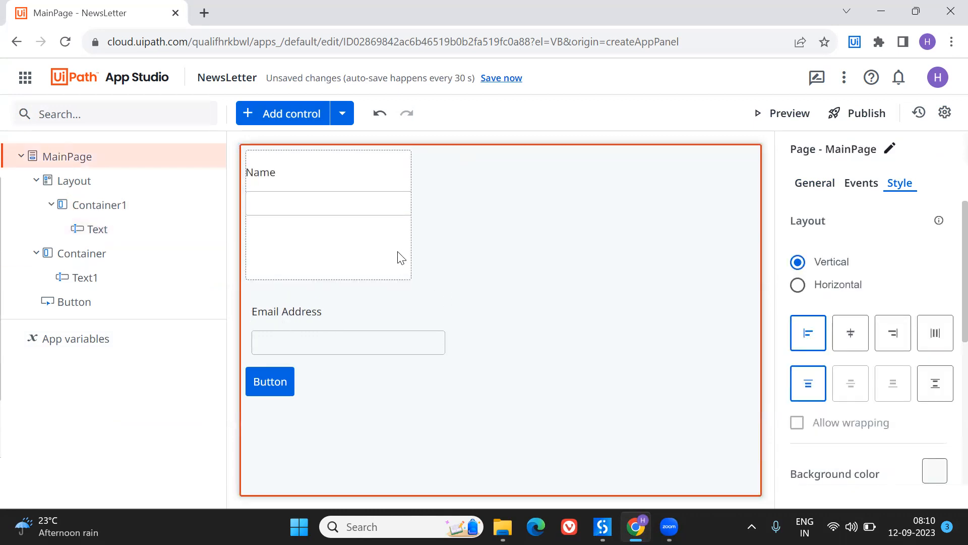
left_click(404, 267)
left_click_drag(420, 278, 717, 279)
left_click(423, 385)
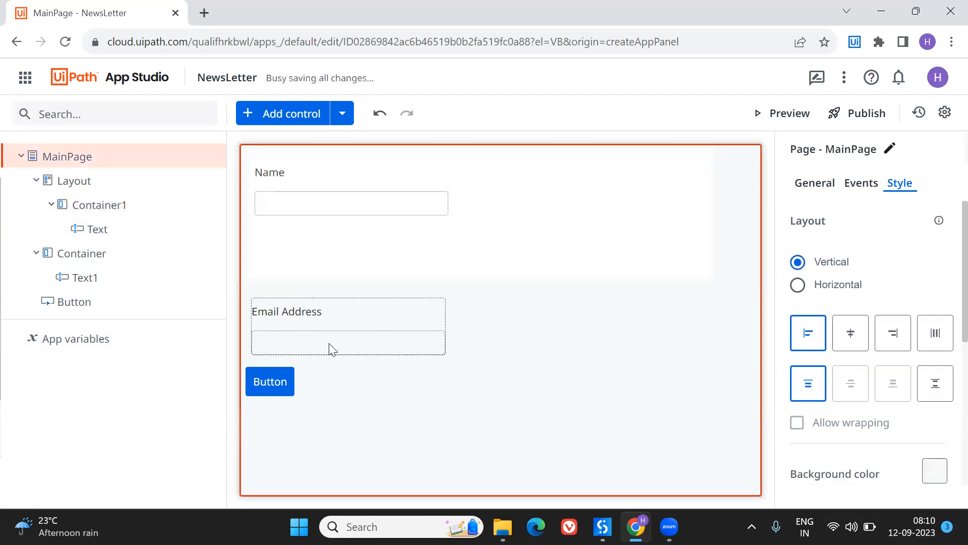
- Move the Email Address textbox into the layout's inner container, directly below the Name textbox
left_click(267, 312)
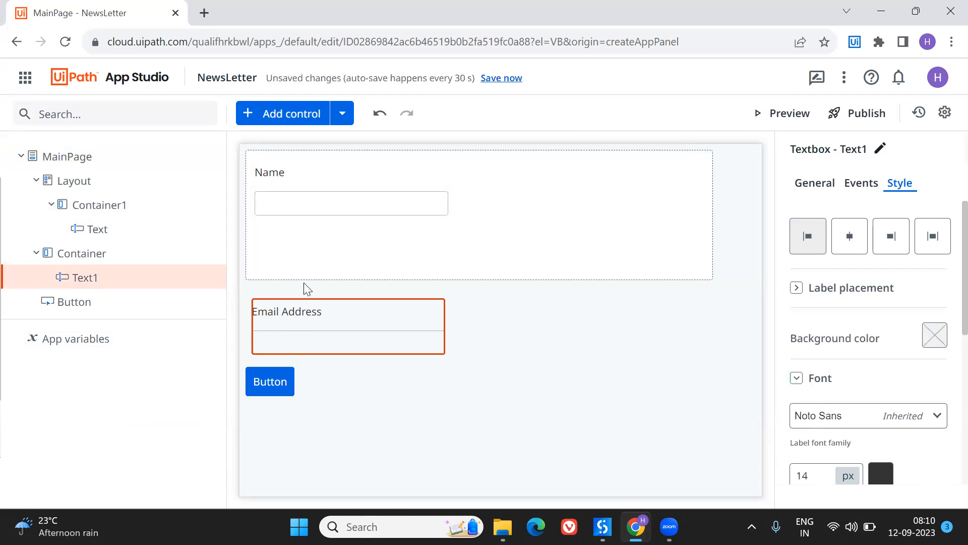
left_click(306, 288)
left_click(263, 321)
left_click(278, 289)
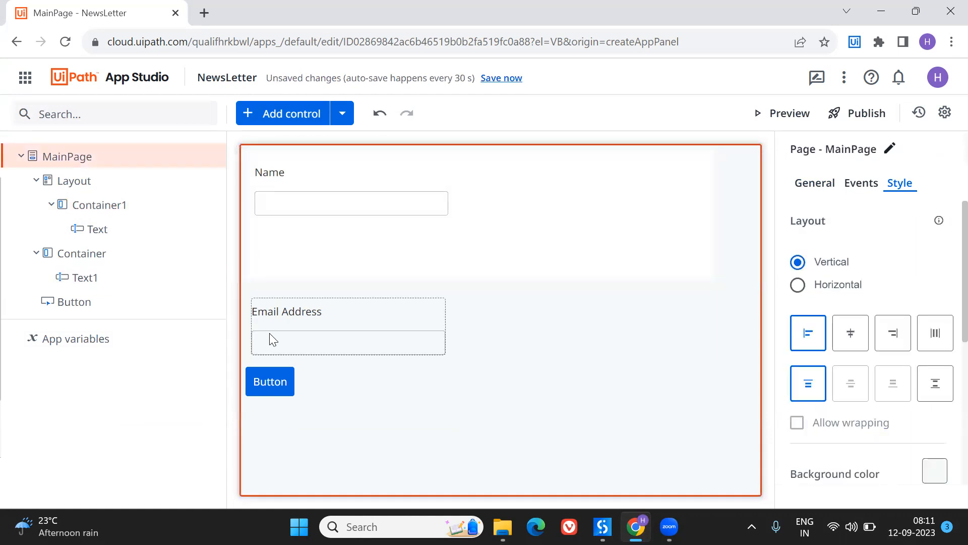
left_click(272, 339)
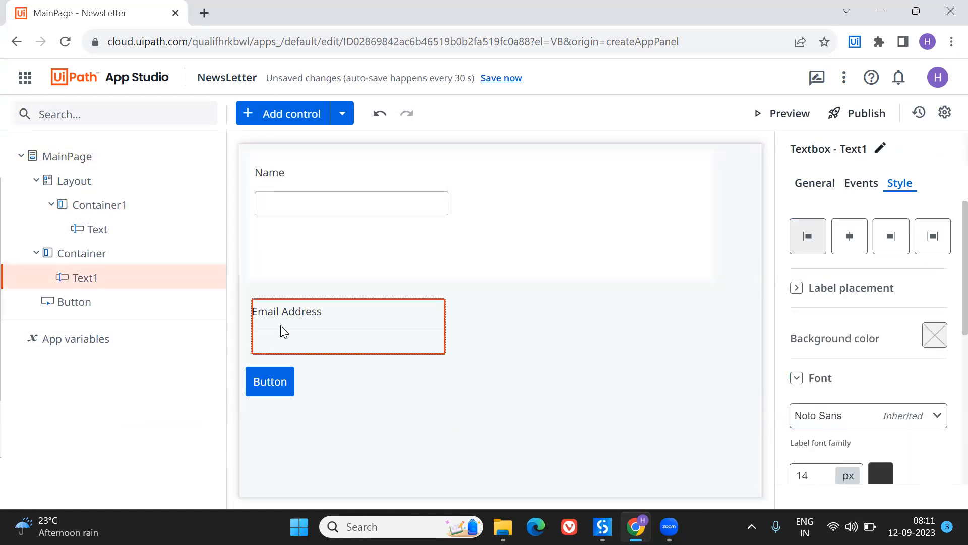
left_click(290, 251, "ctrl")
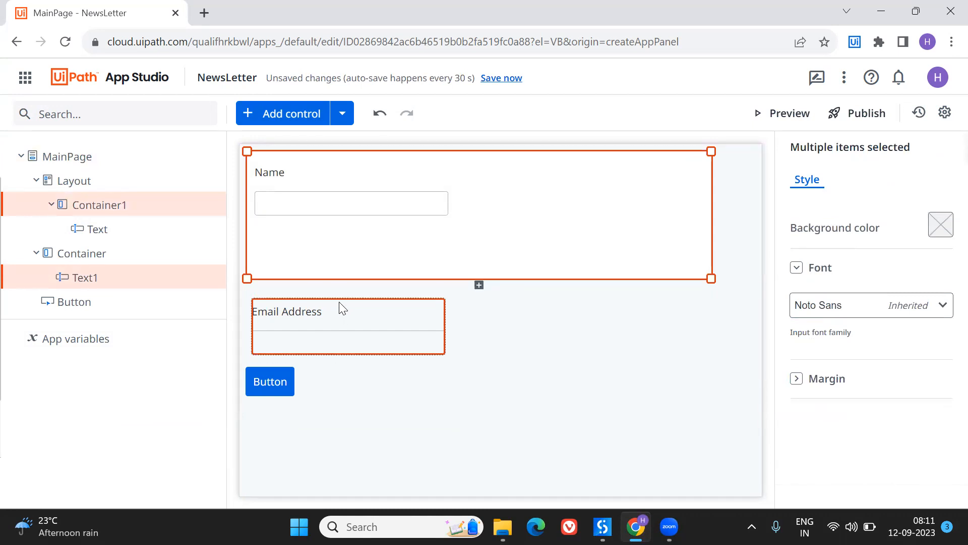
left_click_drag(340, 304, 352, 236)
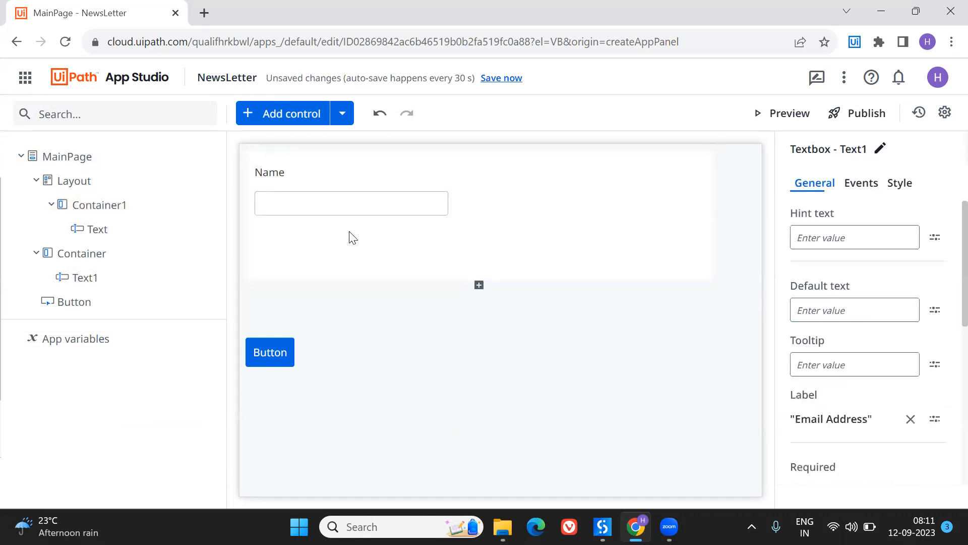
- Increase the height of the layout's inner container and move the Button into it below the Email Address textbox
left_click(462, 277)
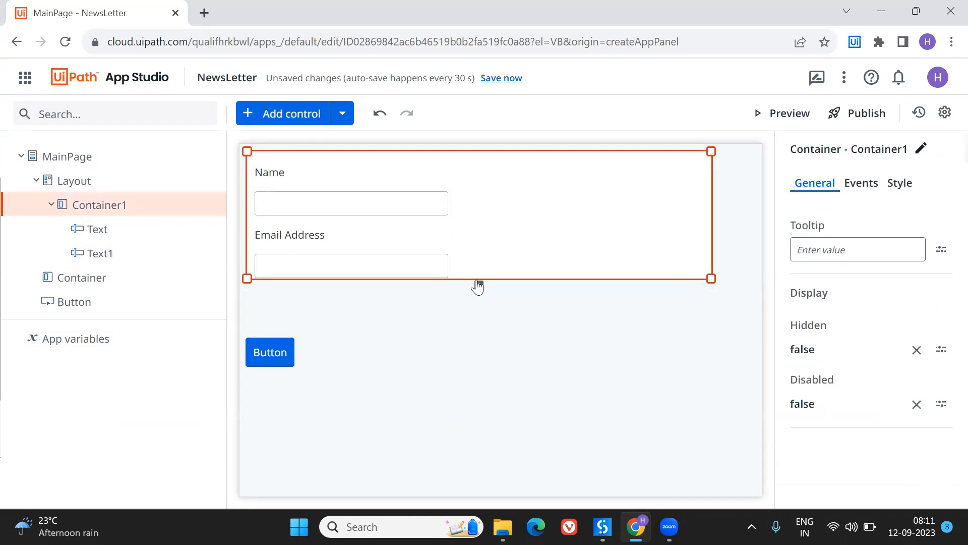
left_click_drag(248, 279, 254, 351)
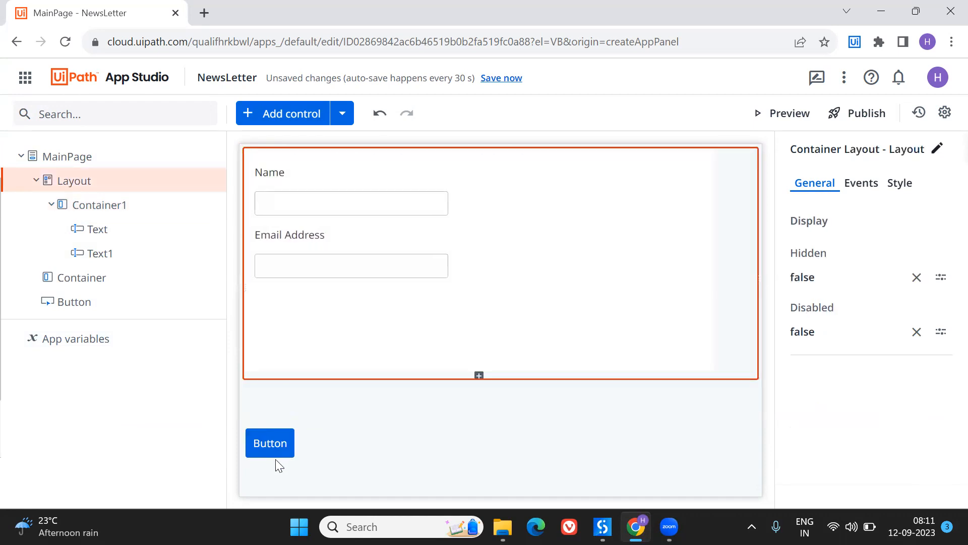
left_click_drag(273, 449, 273, 301)
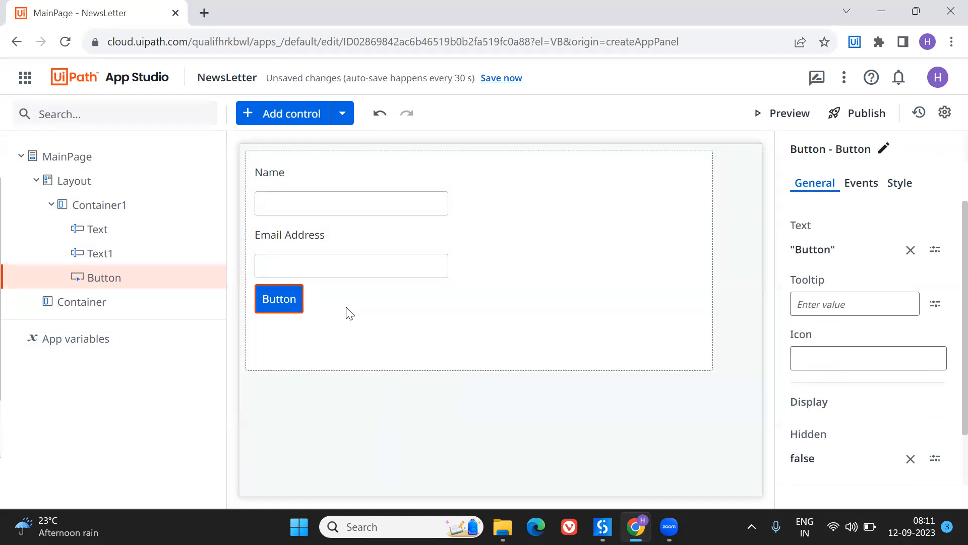
- Change the button's text expression to "Subscribe" and save it
left_click(843, 245)
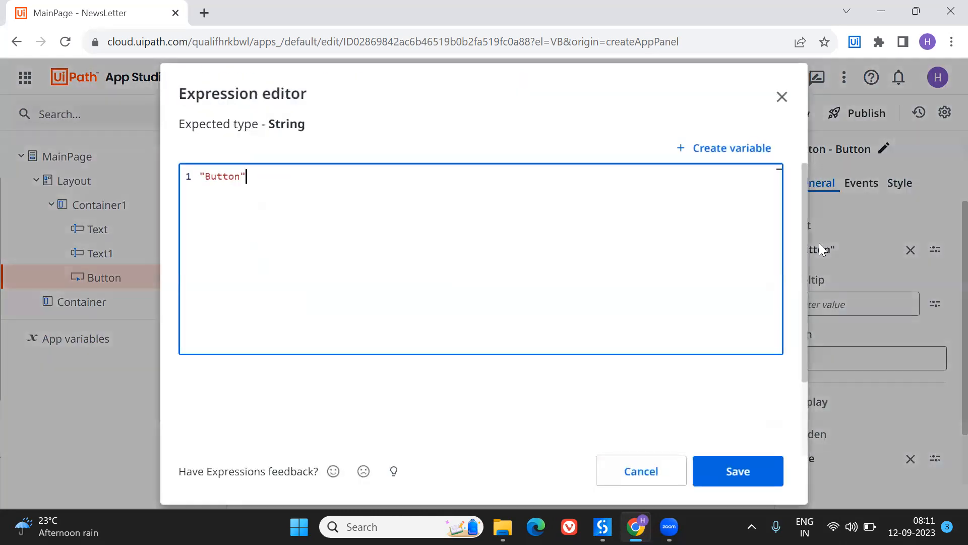
key("Left")
key("BackSpace")
key("BackSpace")
key("BackSpace")
key("BackSpace")
type("Subsc")
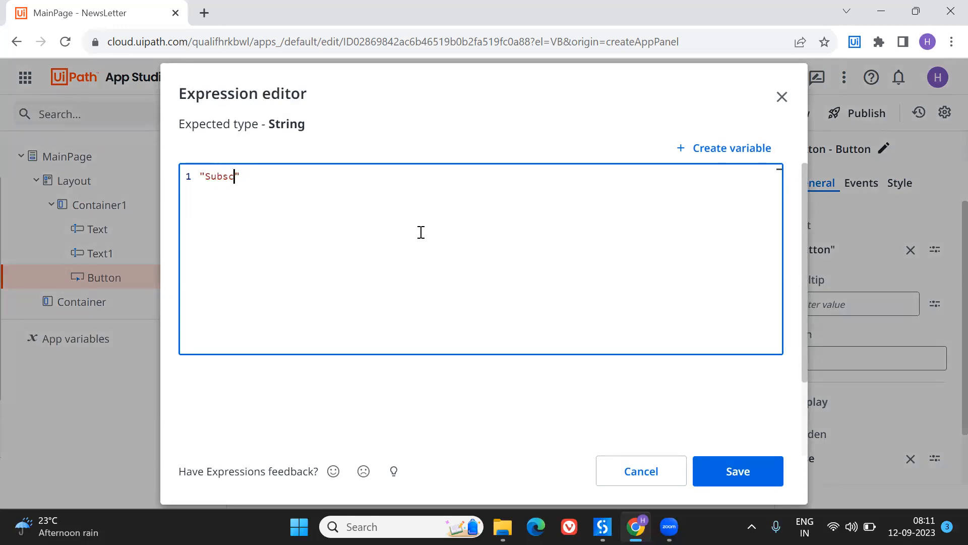
left_click(753, 465)
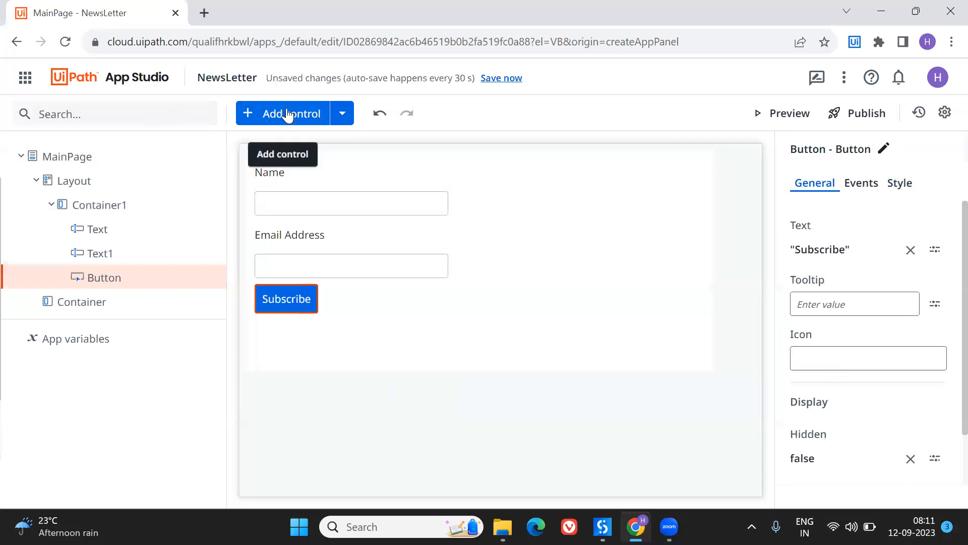
- Add a Header control at the top of the page, above the layout
left_click(287, 114)
type("a")
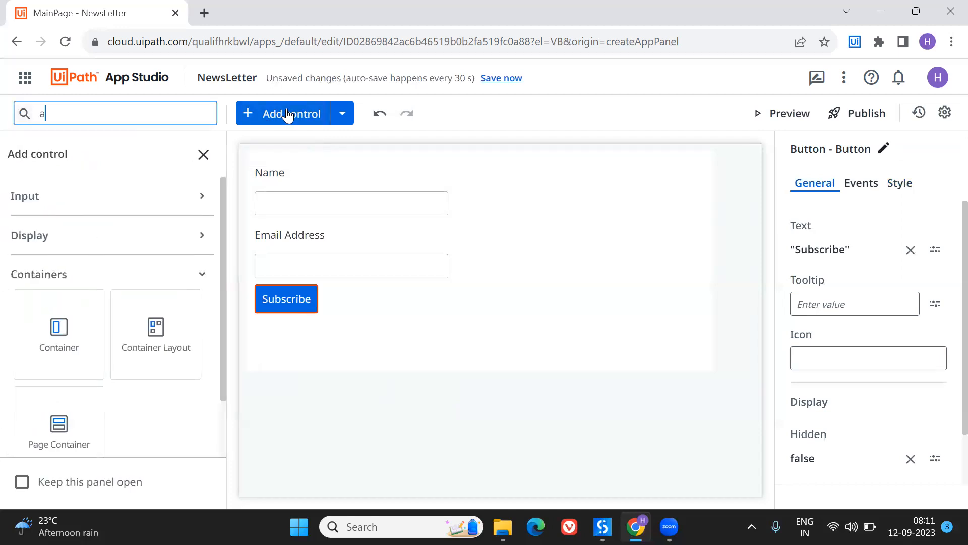
type("der")
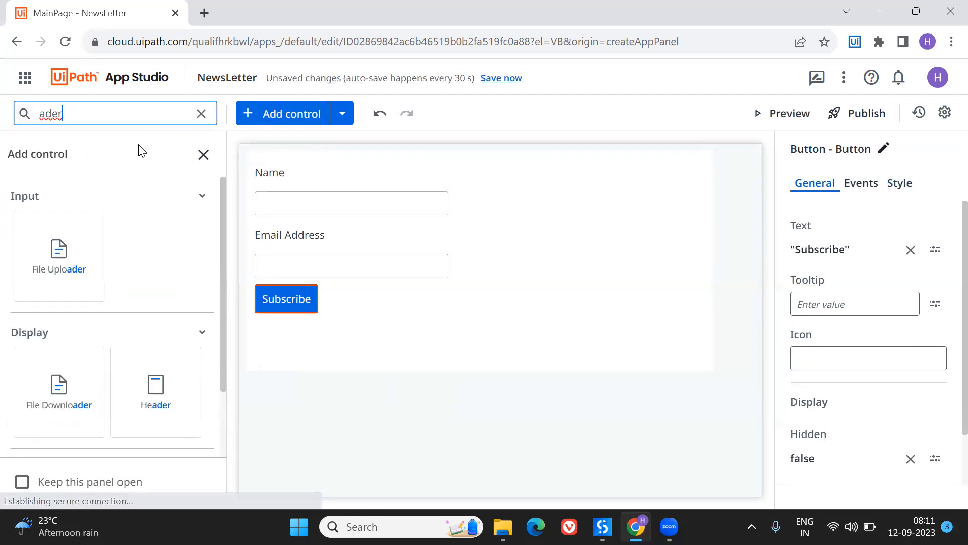
key("BackSpace")
key("BackSpace")
key("BackSpace")
key("BackSpace")
type("header")
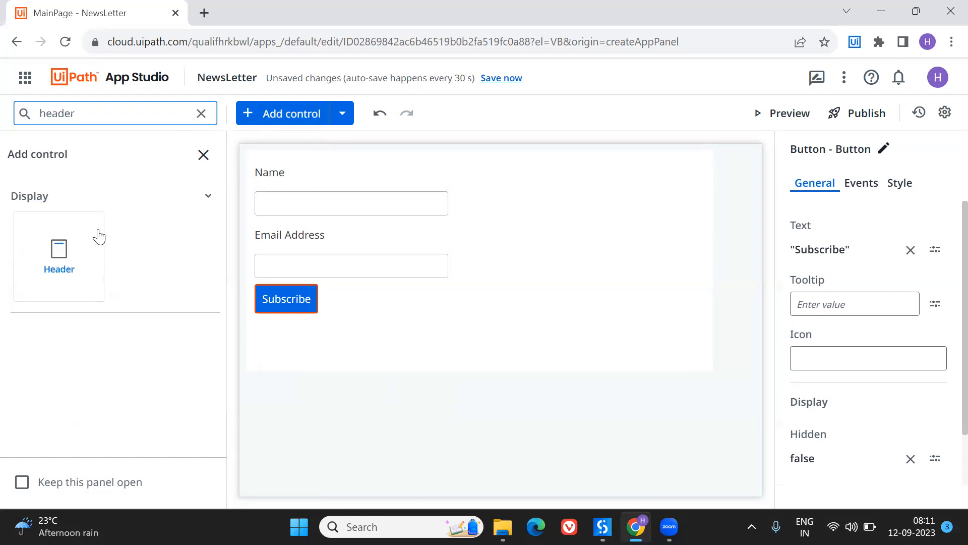
left_click_drag(94, 233, 450, 152)
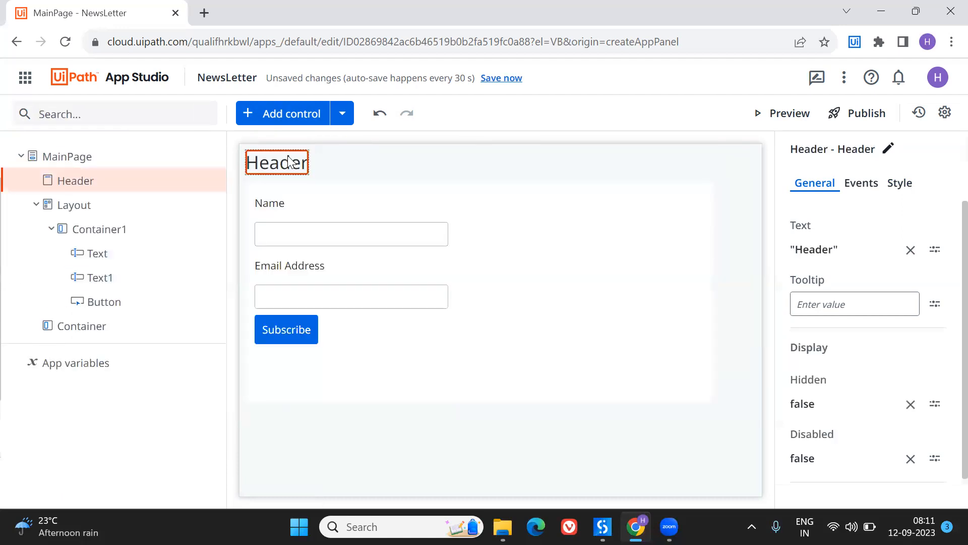
- Center the header control horizontally on the page
left_click(898, 183)
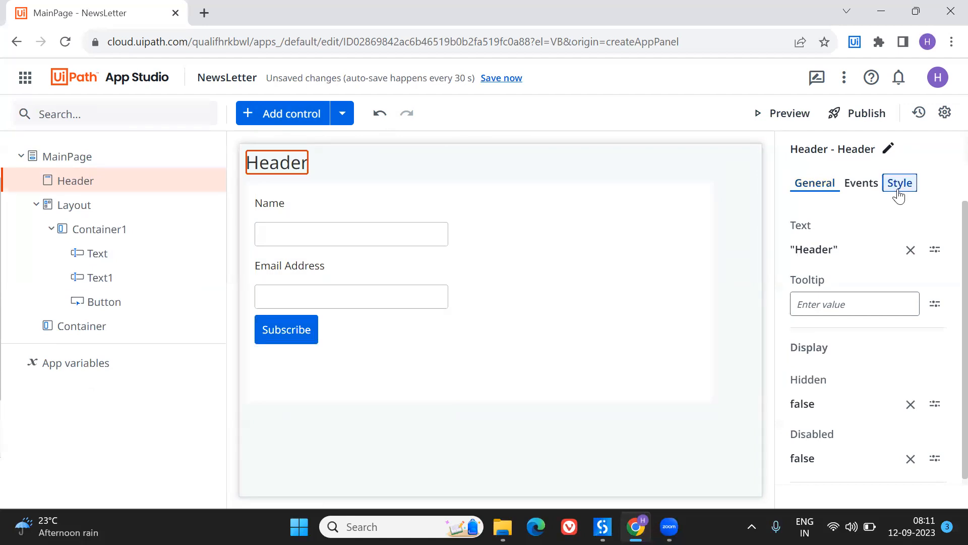
left_click(851, 245)
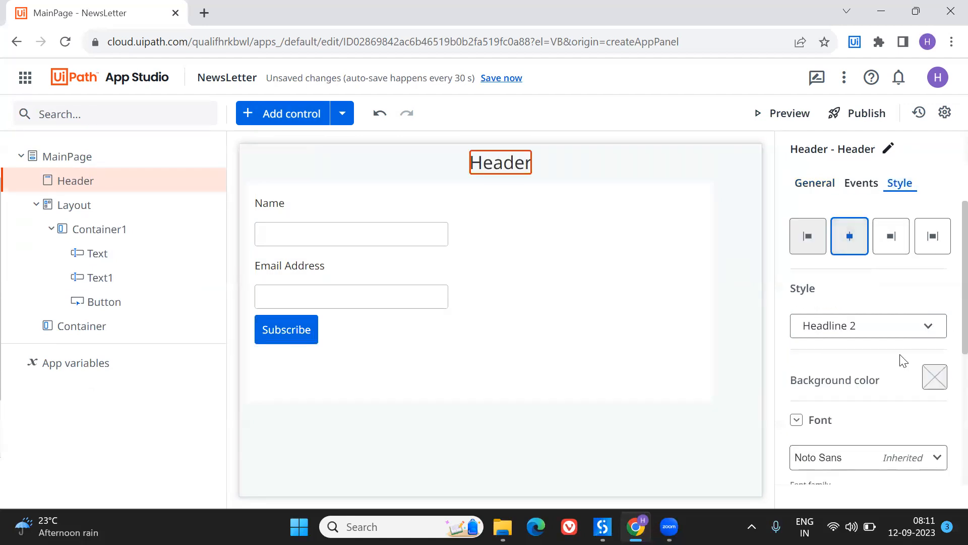
scroll(878, 342, "down", 2)
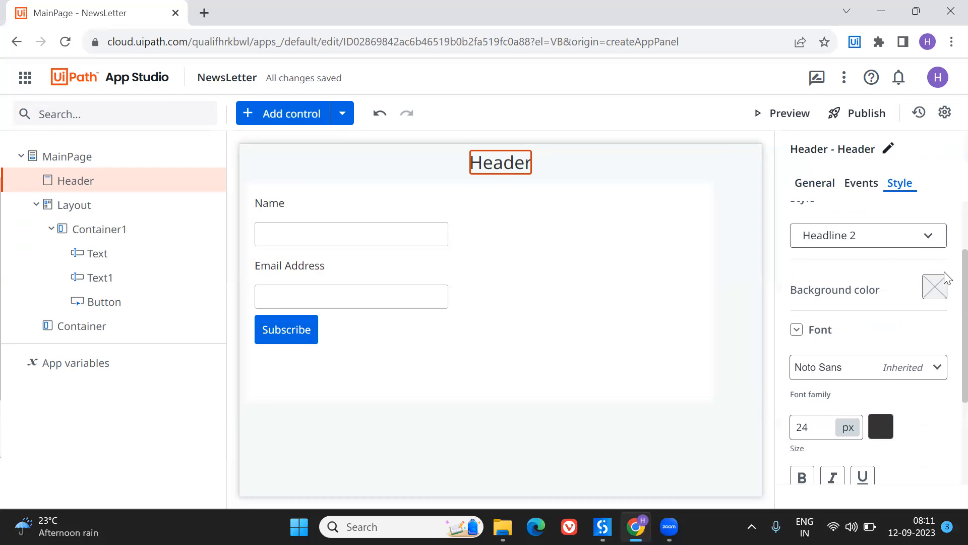
left_click(938, 292)
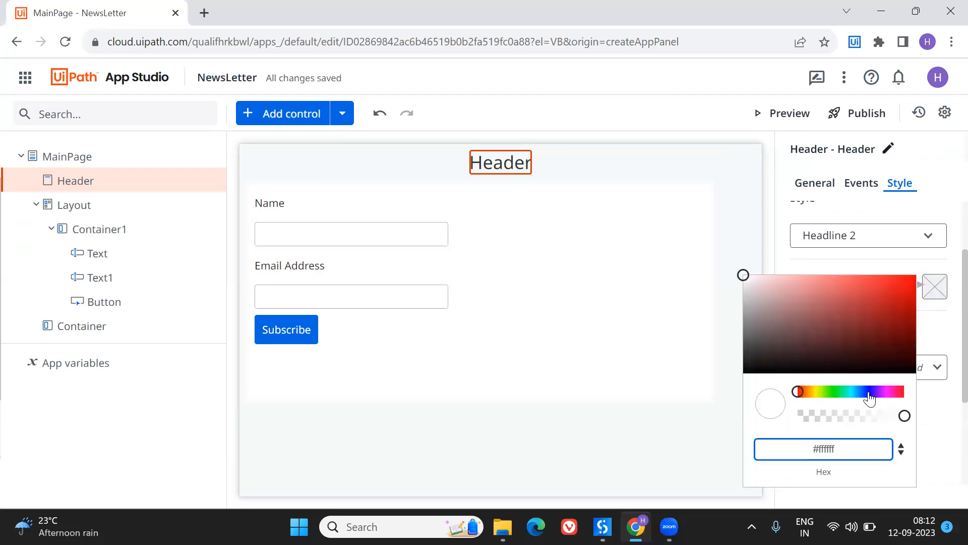
left_click(887, 392)
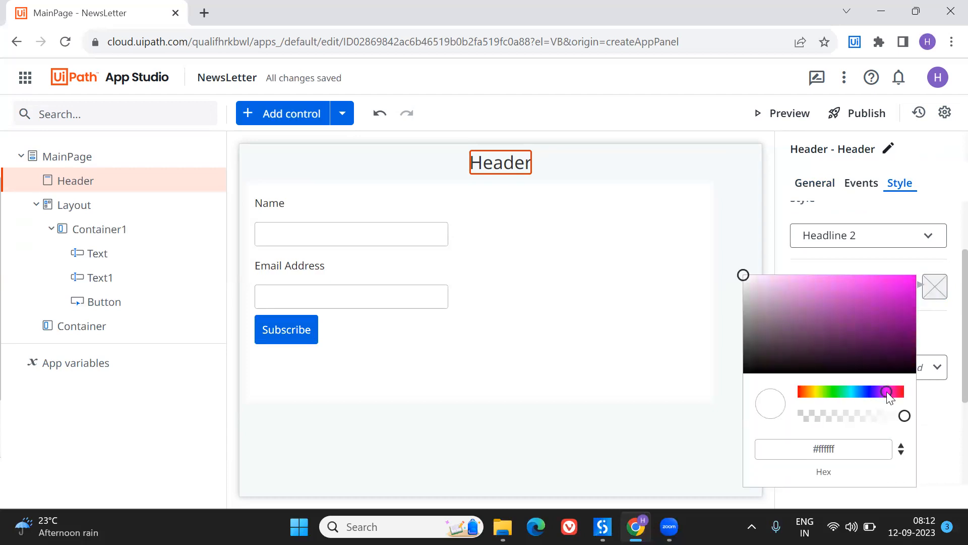
left_click(781, 497)
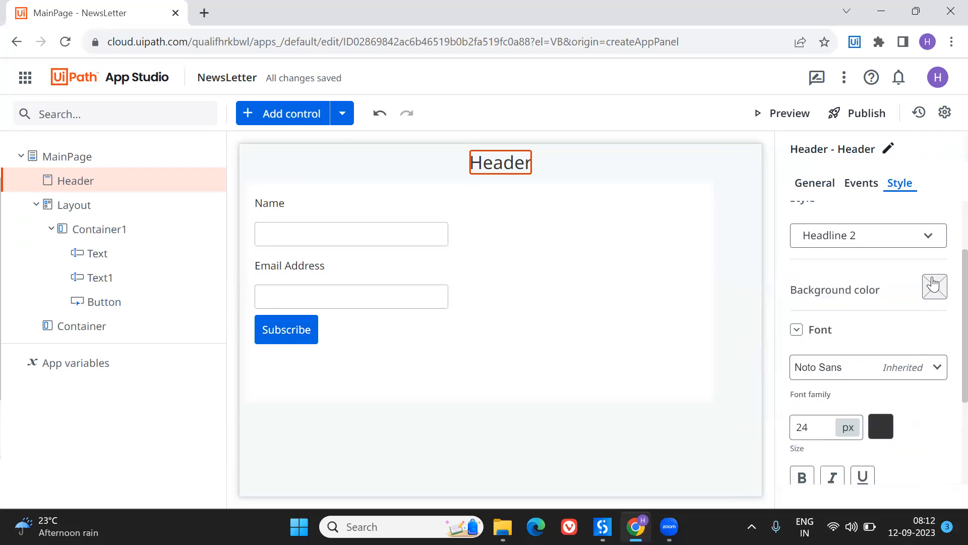
left_click(877, 437)
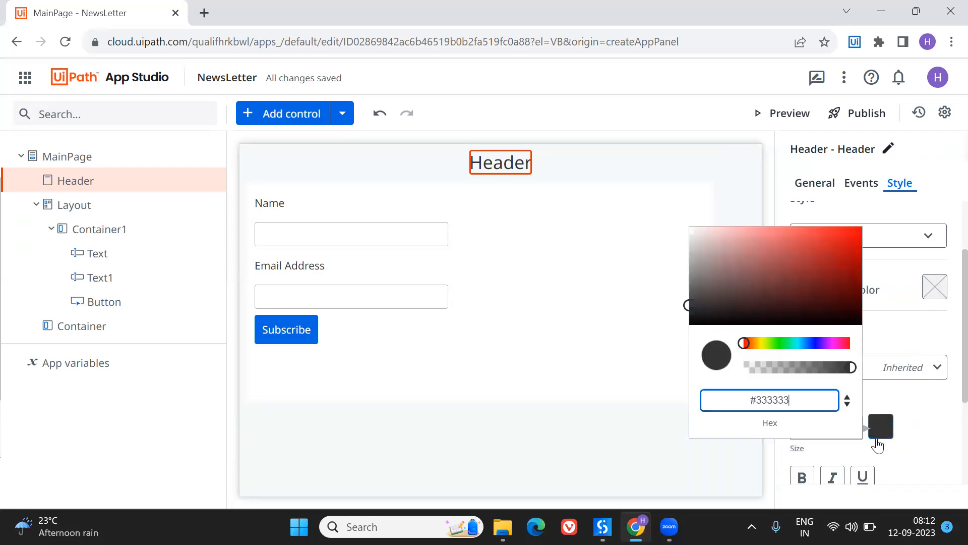
left_click(923, 465)
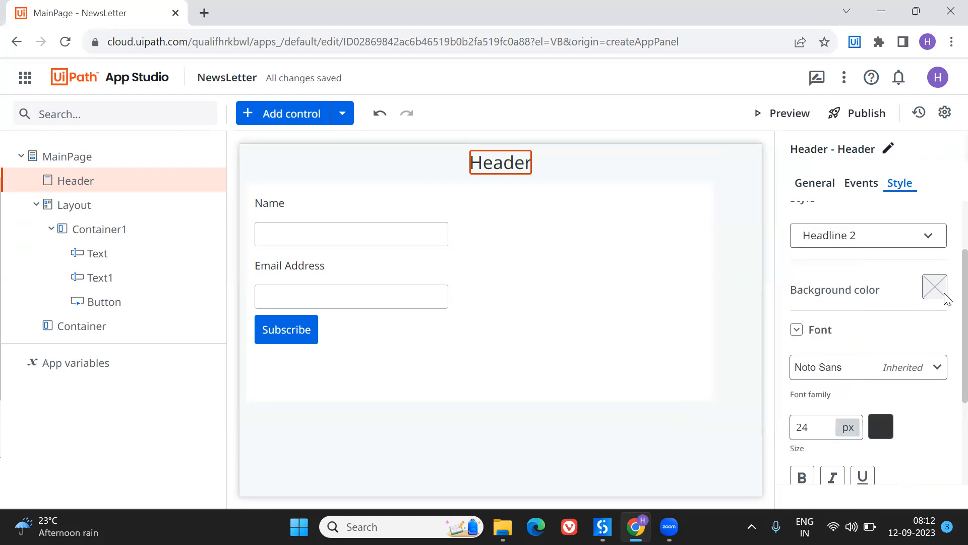
- Set the header's background color to pink #cc2cb2
left_click(939, 294)
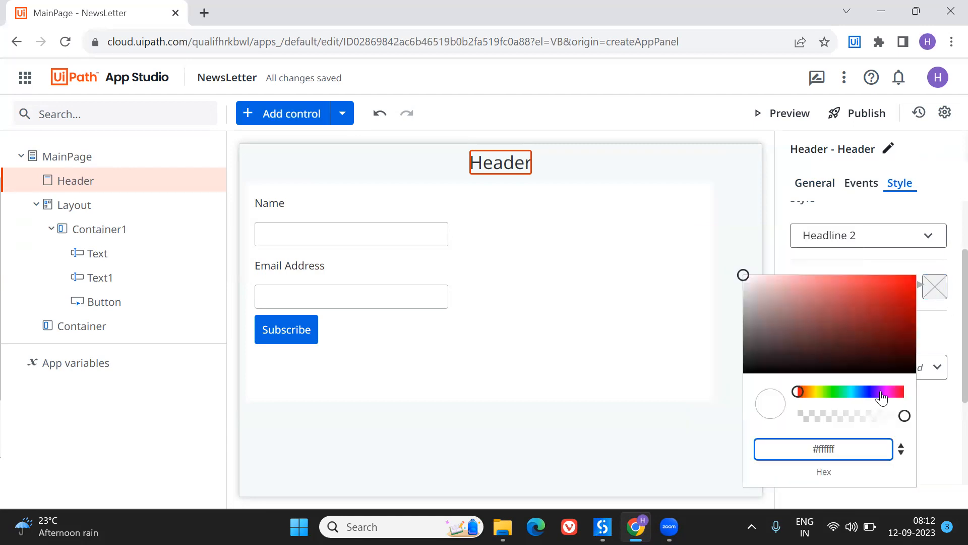
left_click(890, 396)
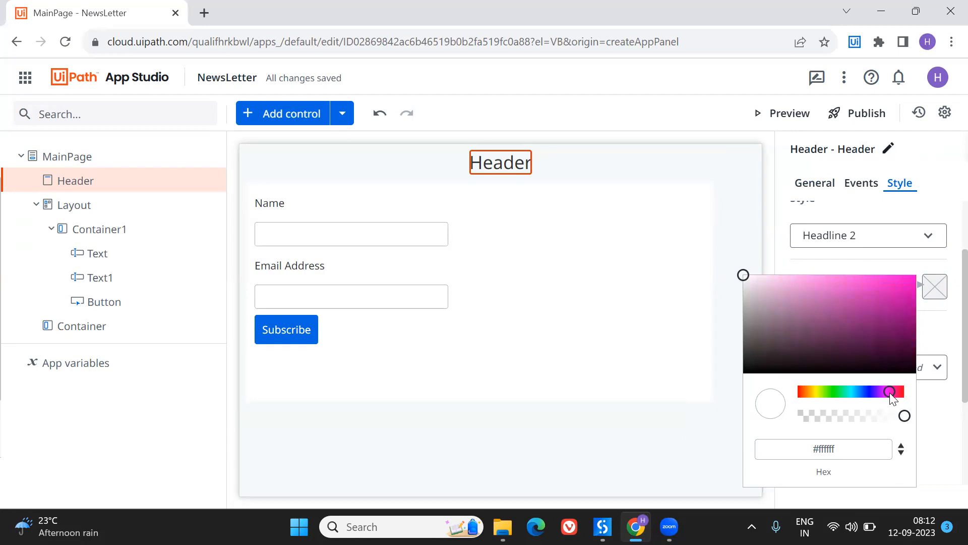
left_click_drag(741, 277, 879, 295)
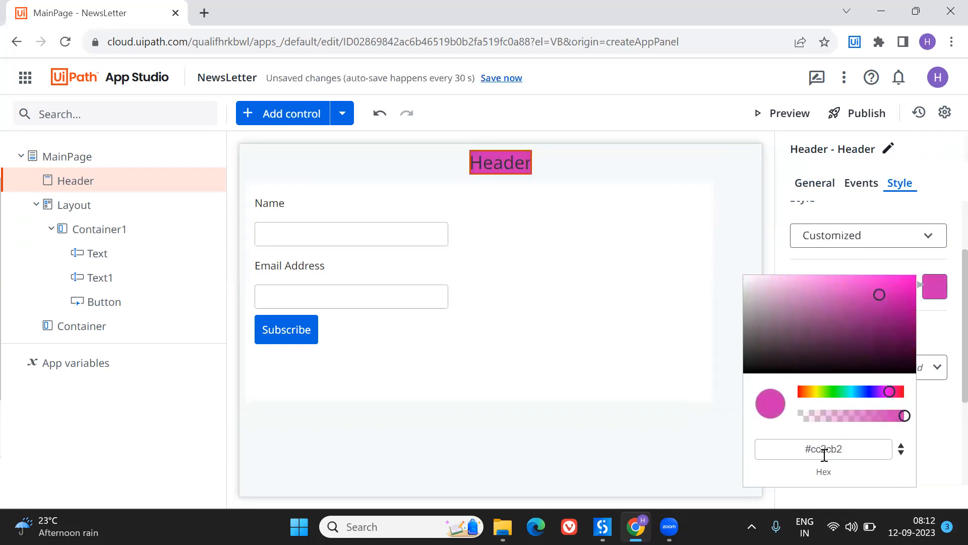
key("Return")
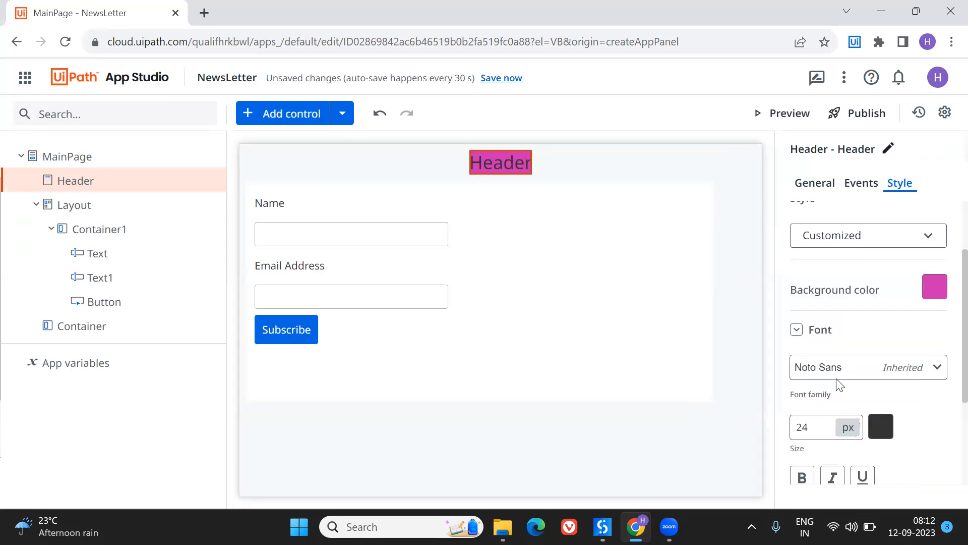
- Change the header's text expression to "NewsLetter" and save it
scroll(852, 329, "up", 2)
left_click(815, 183)
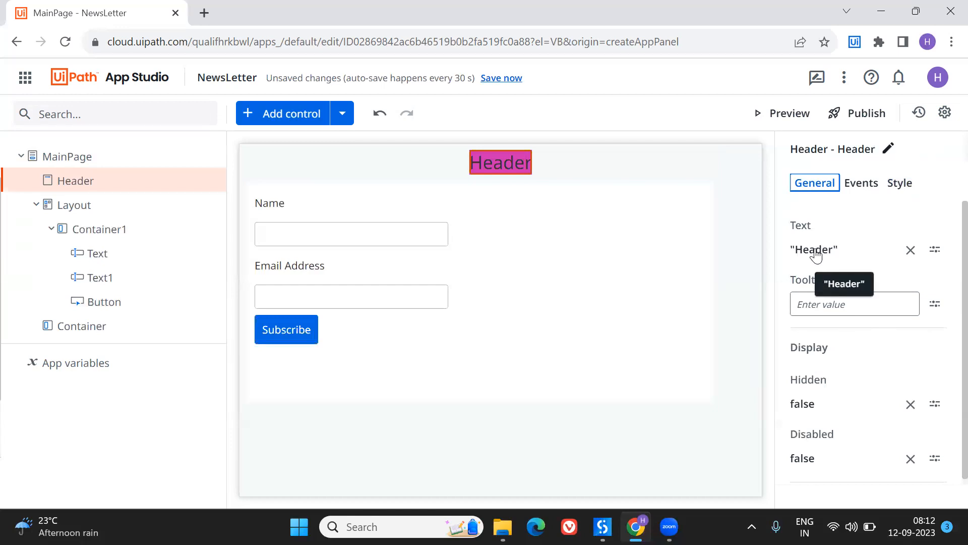
left_click(817, 251)
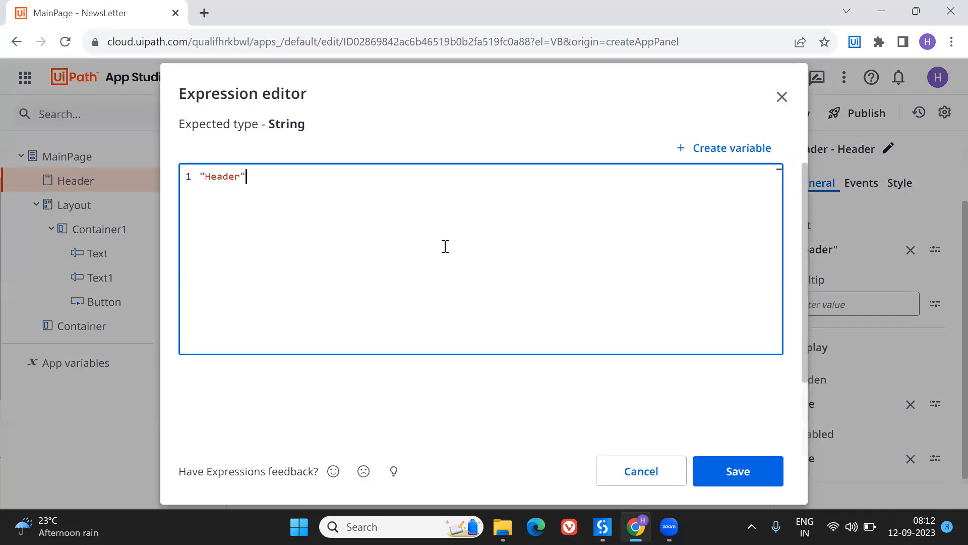
key("BackSpace")
key("BackSpace")
key("BackSpace")
key("BackSpace")
key("BackSpace")
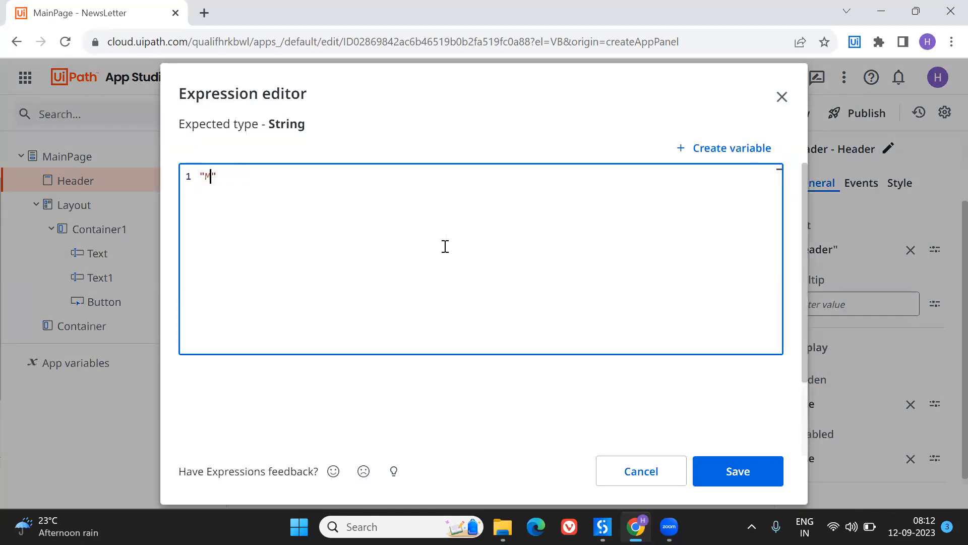
type("News")
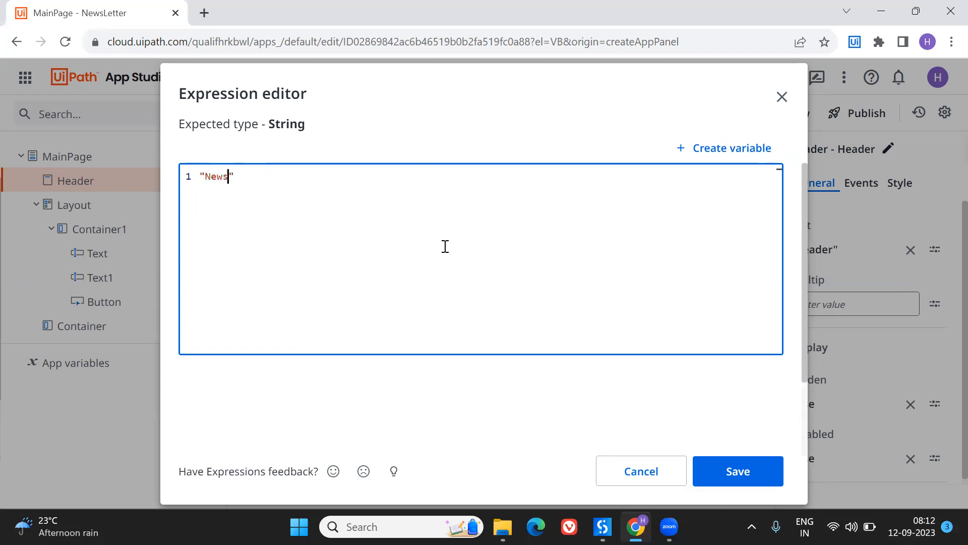
type("Letter")
left_click(720, 479)
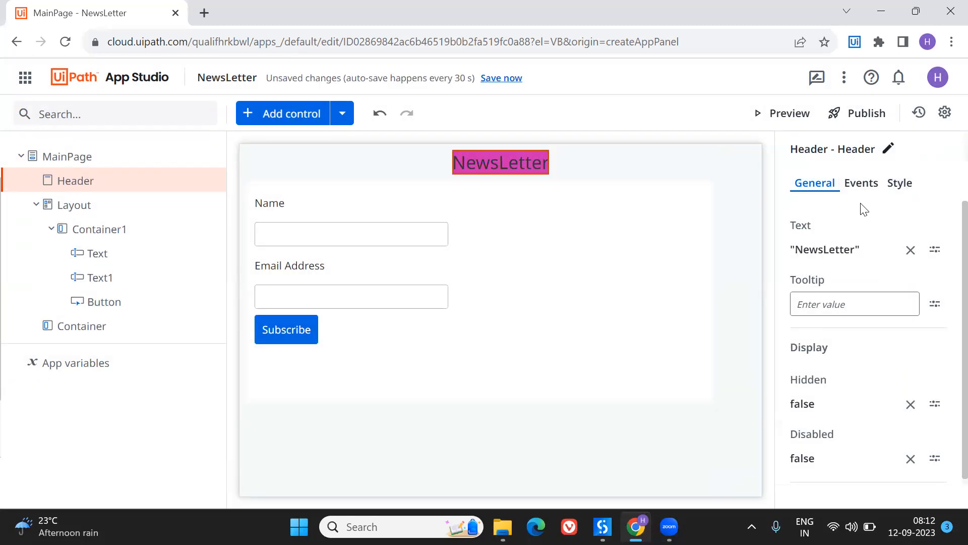
- Make the header's text bold
left_click(858, 187)
left_click(900, 187)
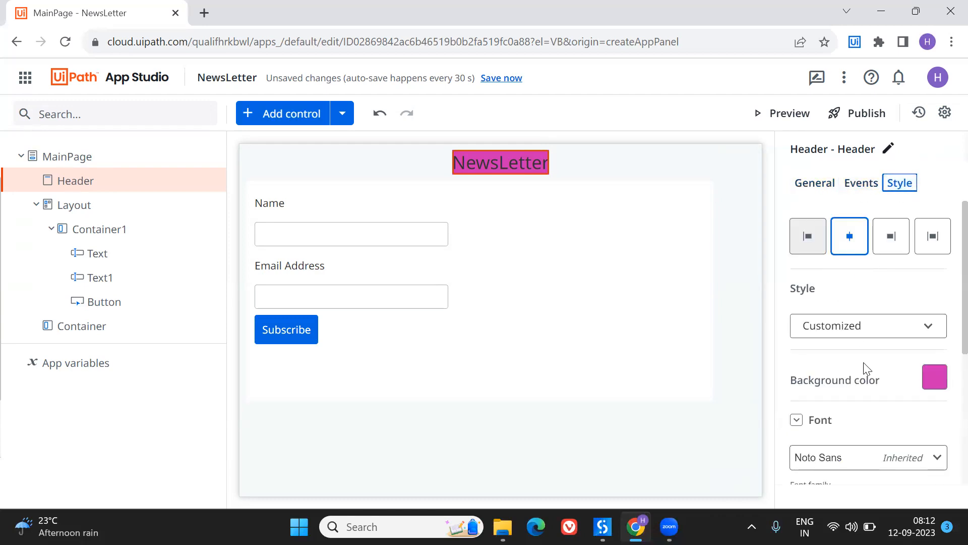
scroll(866, 368, "down", 5)
left_click(808, 334)
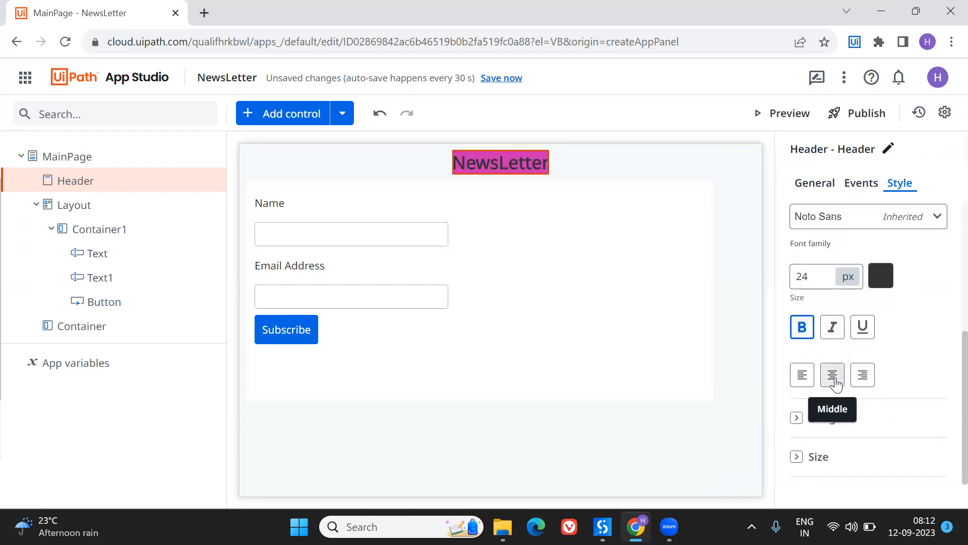
- Set the header's size to 650 px wide and 75 px high
left_click(797, 456)
scroll(866, 446, "down", 2)
left_click(804, 403)
type("6")
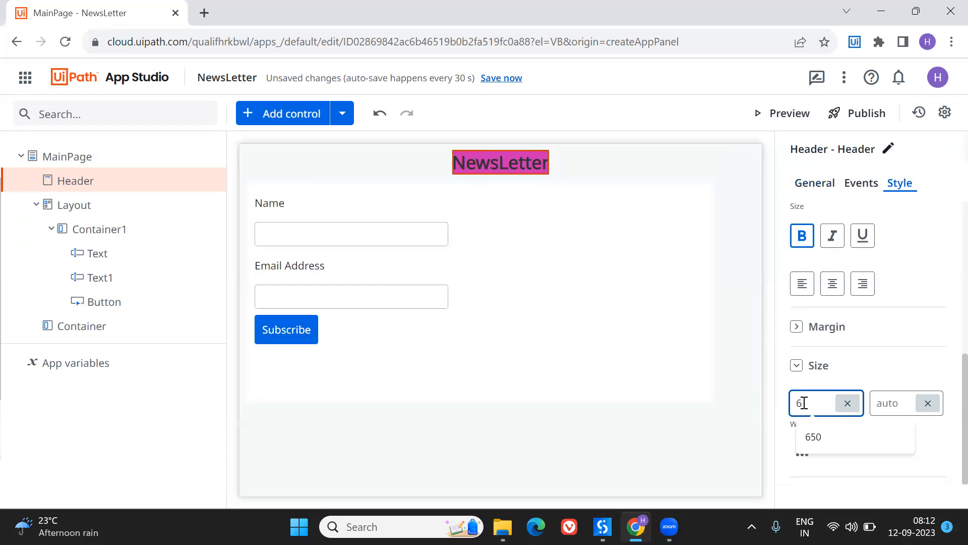
type("50")
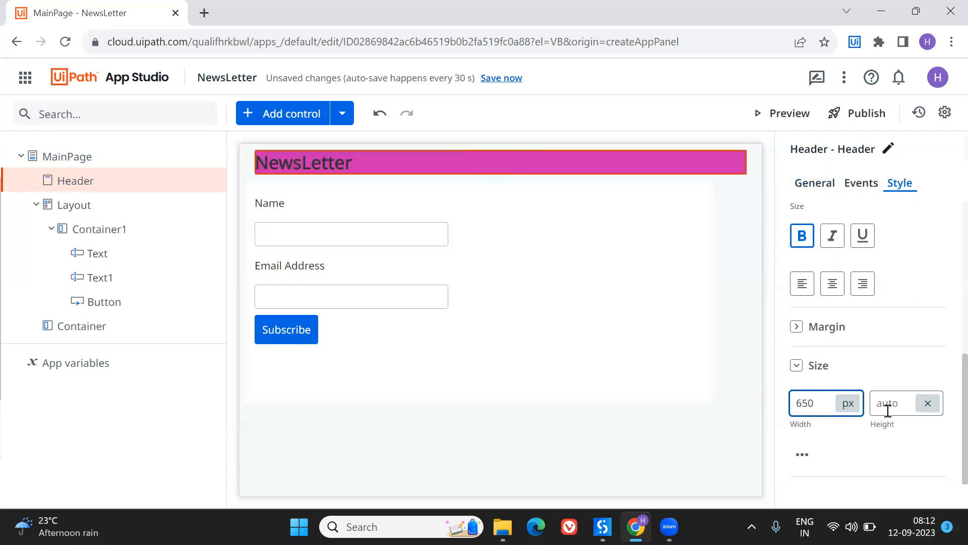
left_click(888, 410)
type("75")
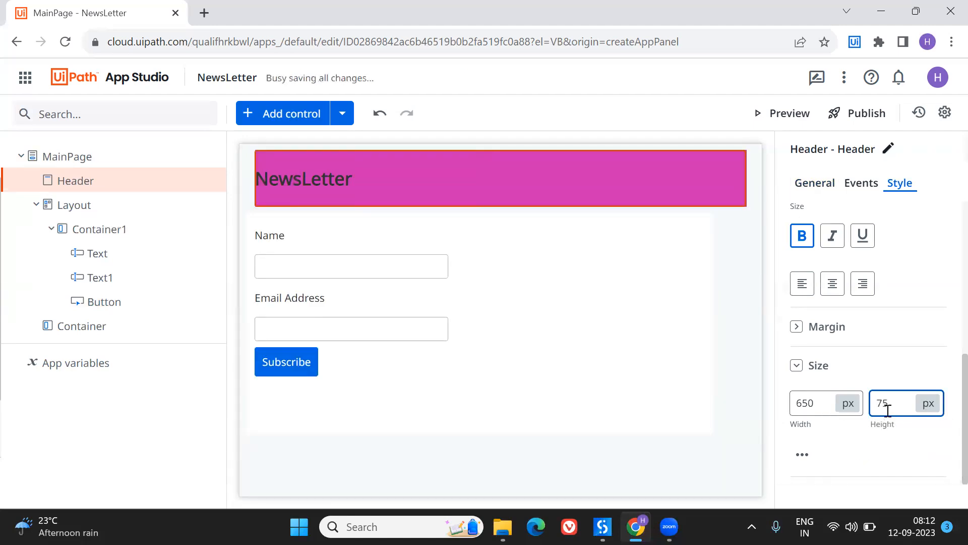
- Set the header's font size to 65 px and center its text within the banner
scroll(875, 312, "up", 3)
left_click(807, 323)
key("BackSpace")
key("BackSpace")
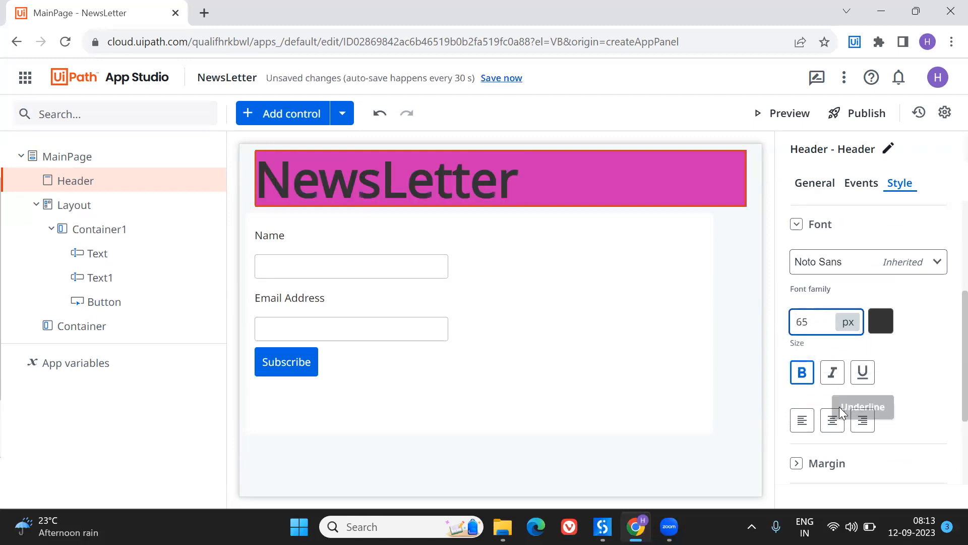
left_click(835, 420)
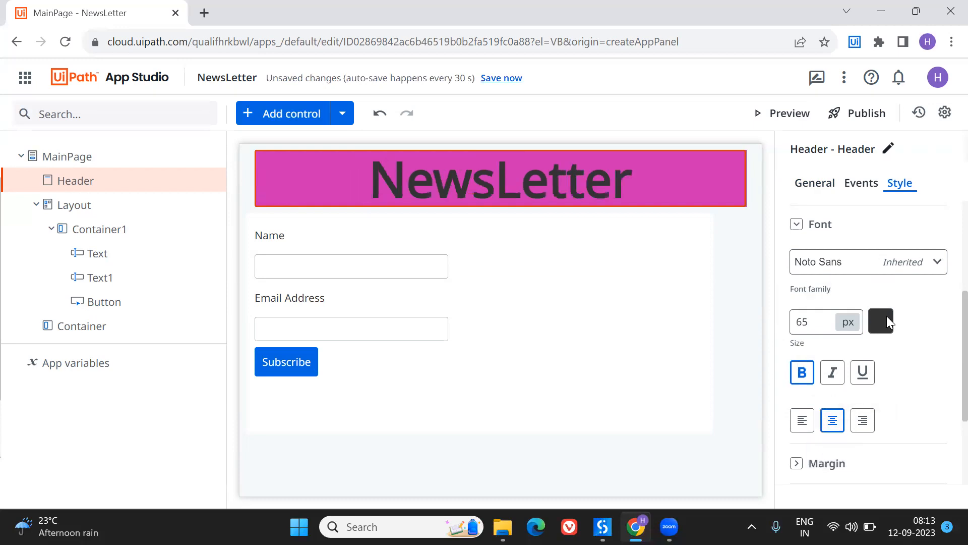
- Change the header's font color to the near-white #eee7e7
left_click(881, 322)
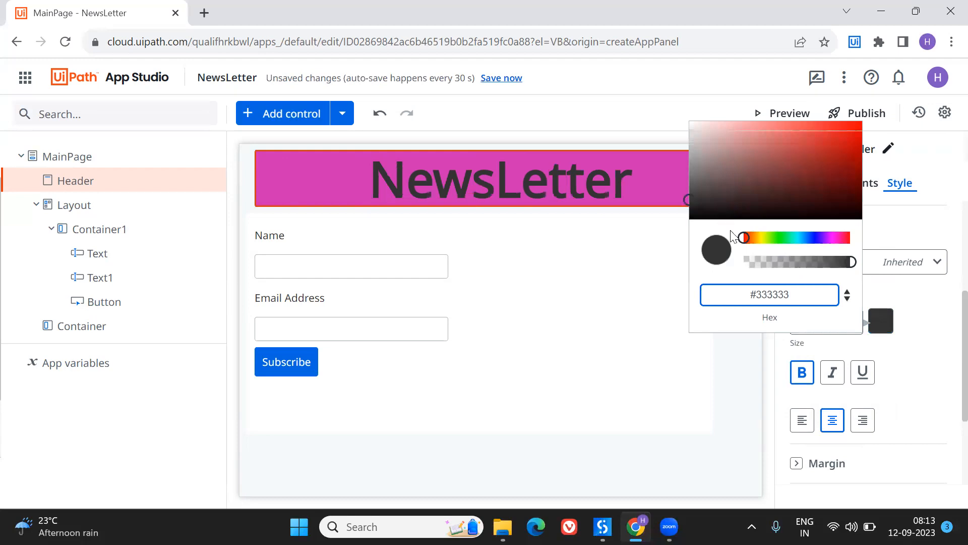
left_click(696, 130)
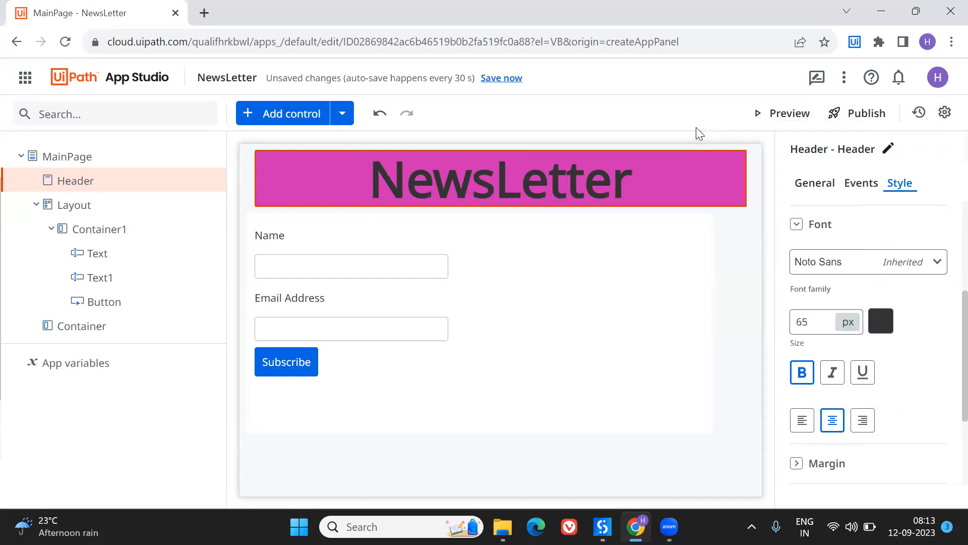
left_click(880, 321)
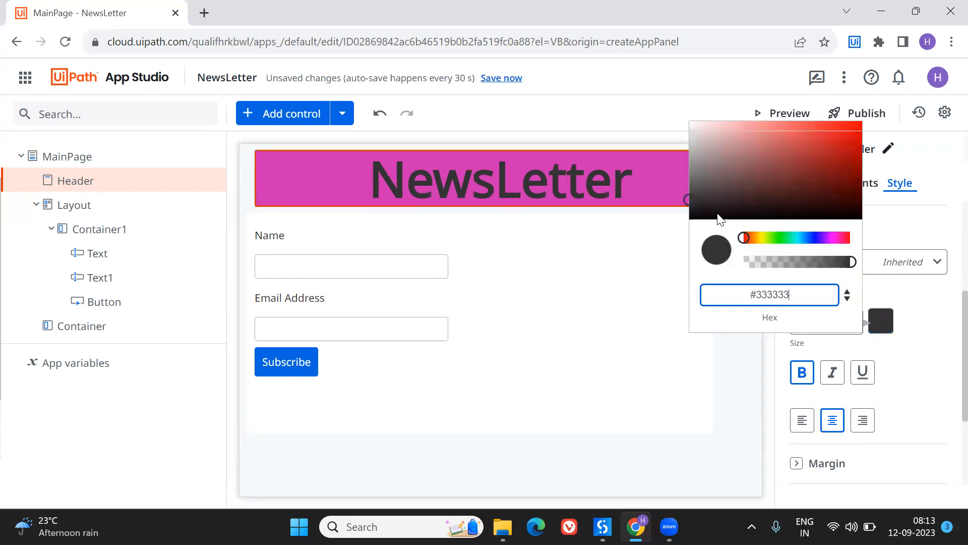
left_click_drag(691, 199, 694, 127)
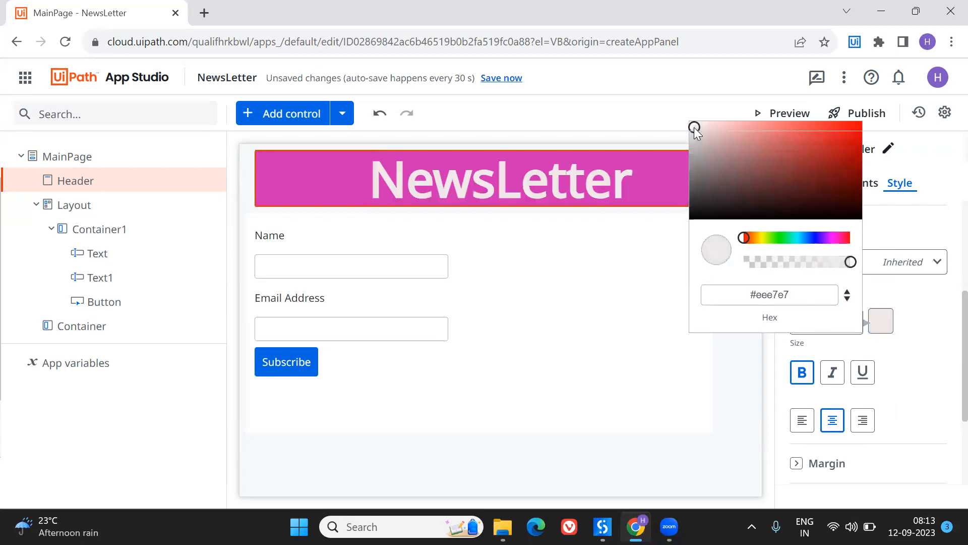
left_click(948, 376)
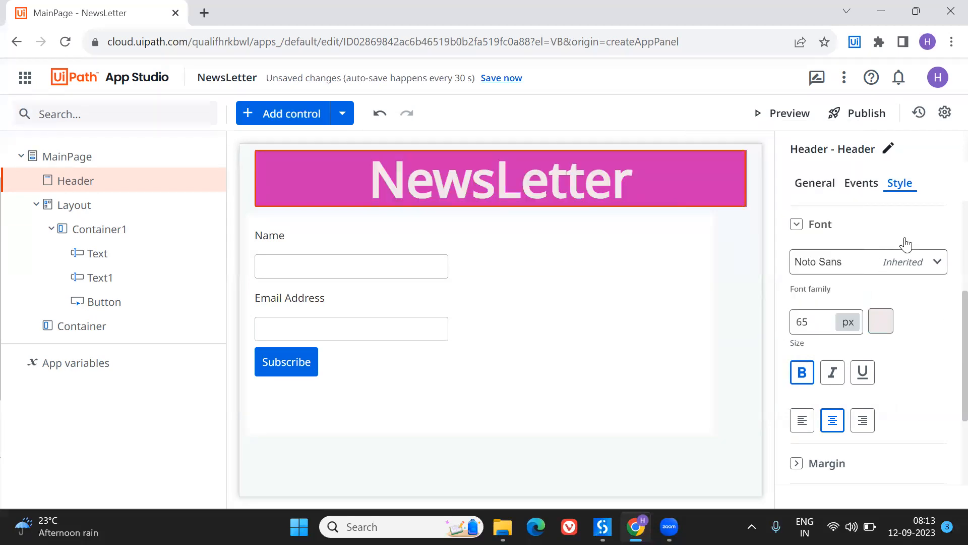
- Darken the header's background color to a deep magenta-purple
scroll(908, 262, "up", 3)
left_click(934, 365)
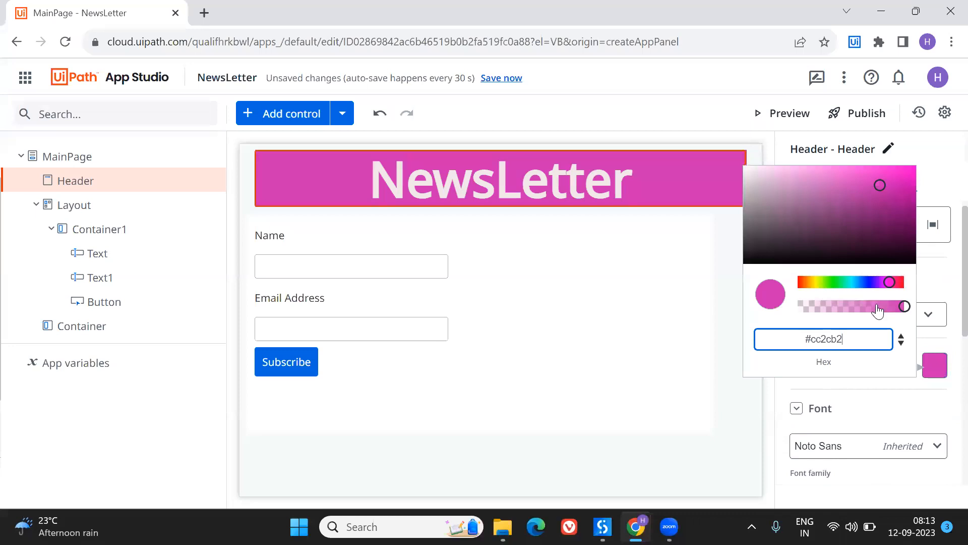
left_click(890, 283)
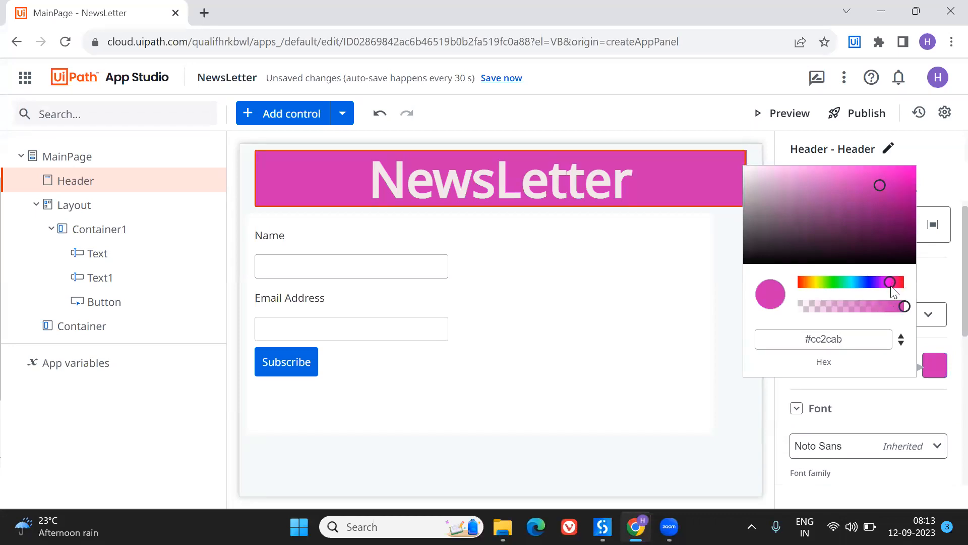
left_click_drag(880, 184, 899, 210)
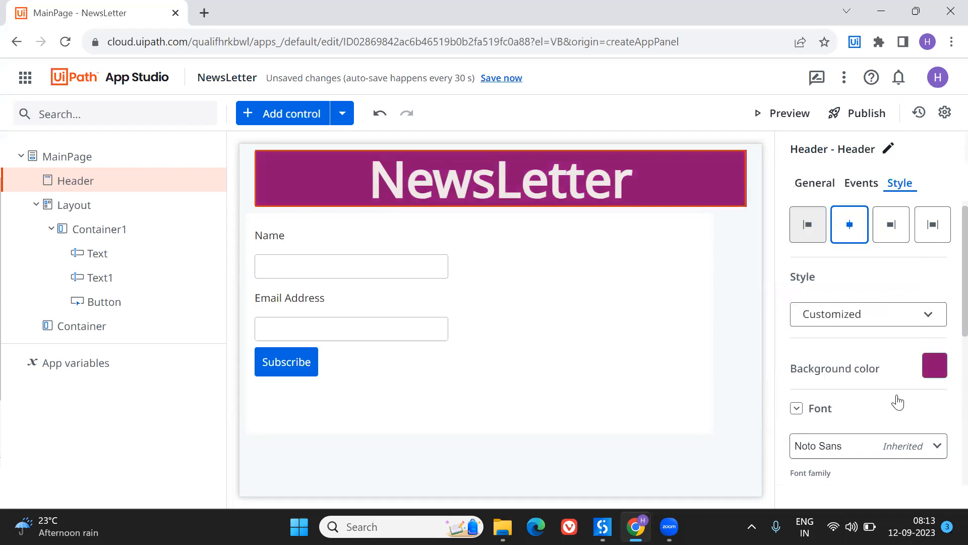
scroll(896, 399, "down", 5)
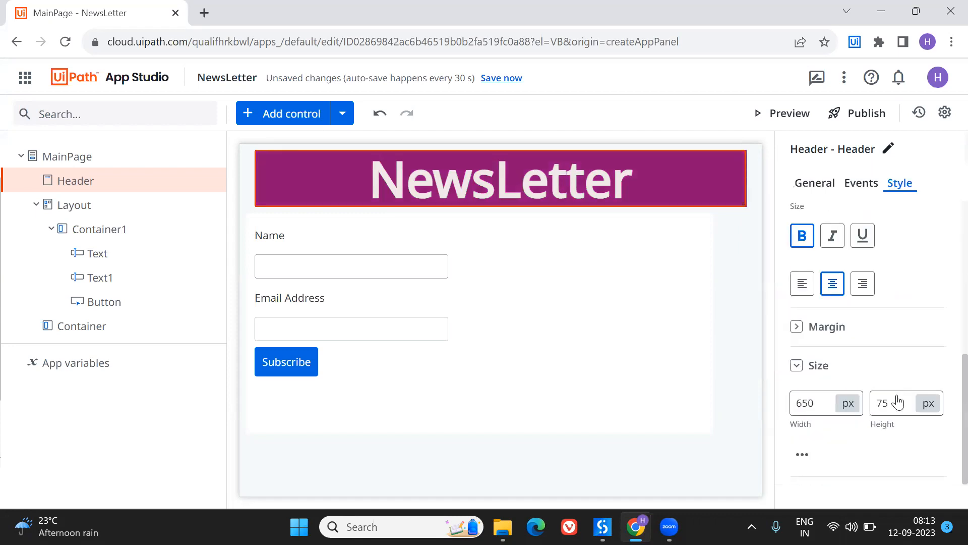
- Add a Show Message rule to the Subscribe button's click event
left_click(510, 364)
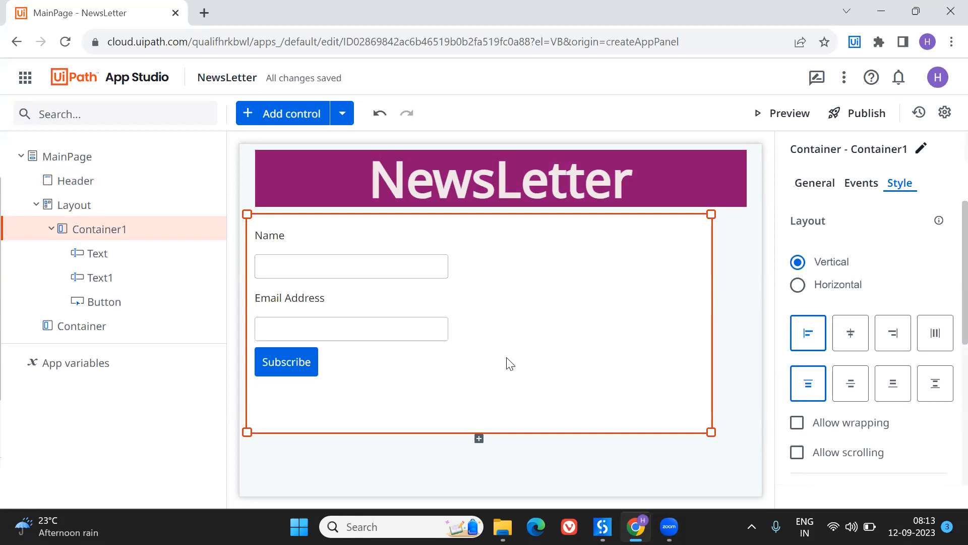
left_click(297, 362)
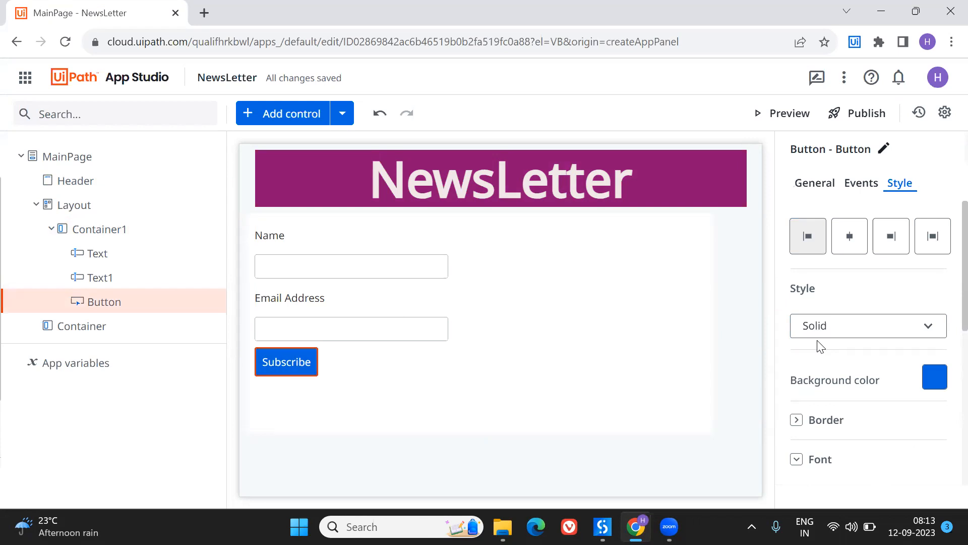
left_click(853, 184)
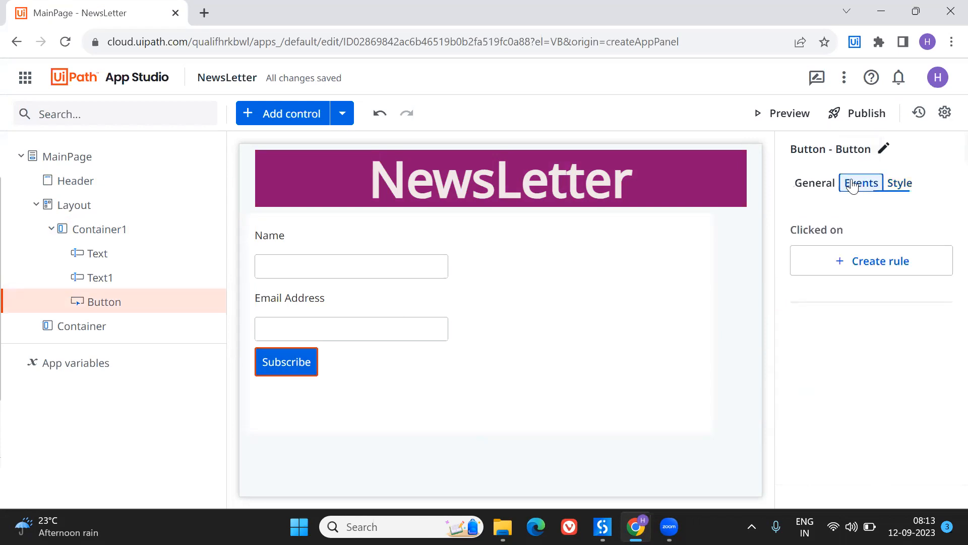
left_click(853, 260)
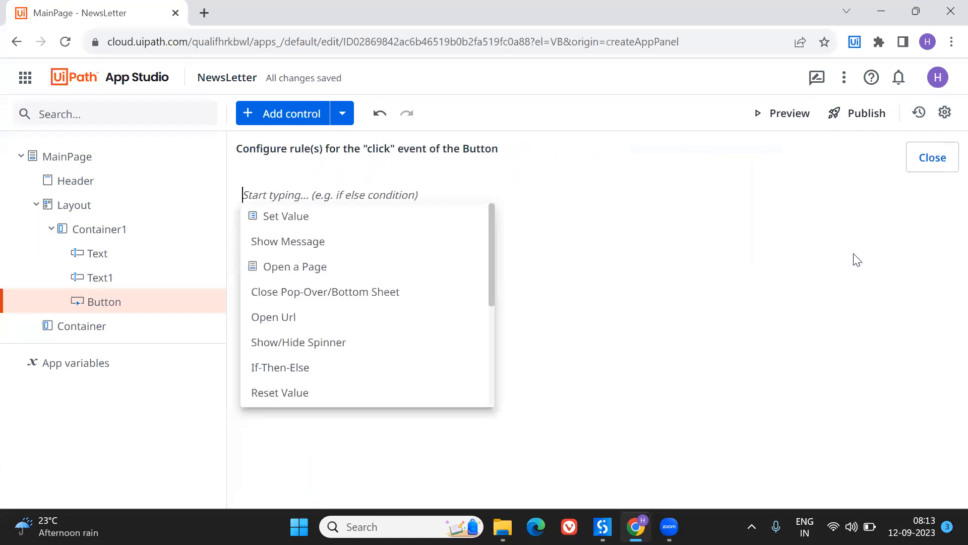
left_click(297, 243)
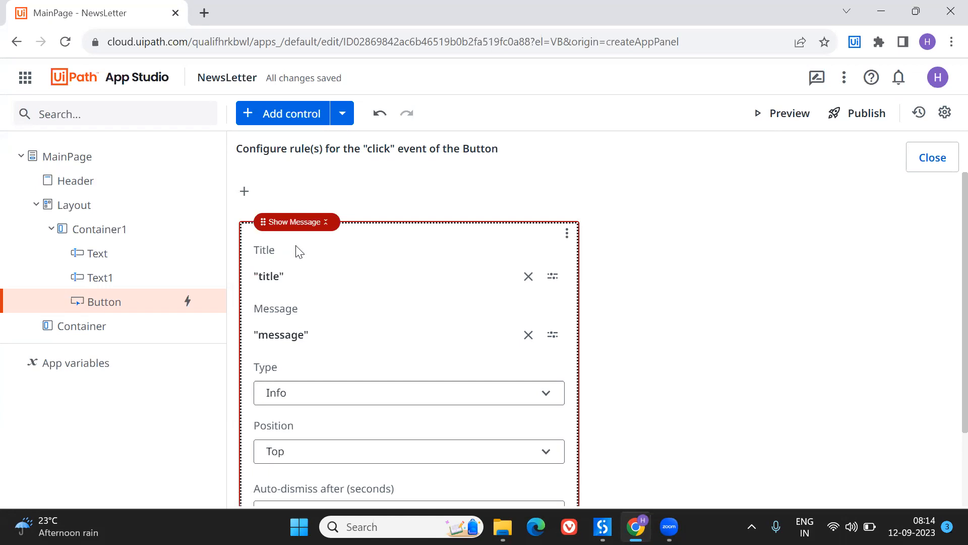
- Set the Show Message title to "Confirmation" and save the expression
left_click(273, 278)
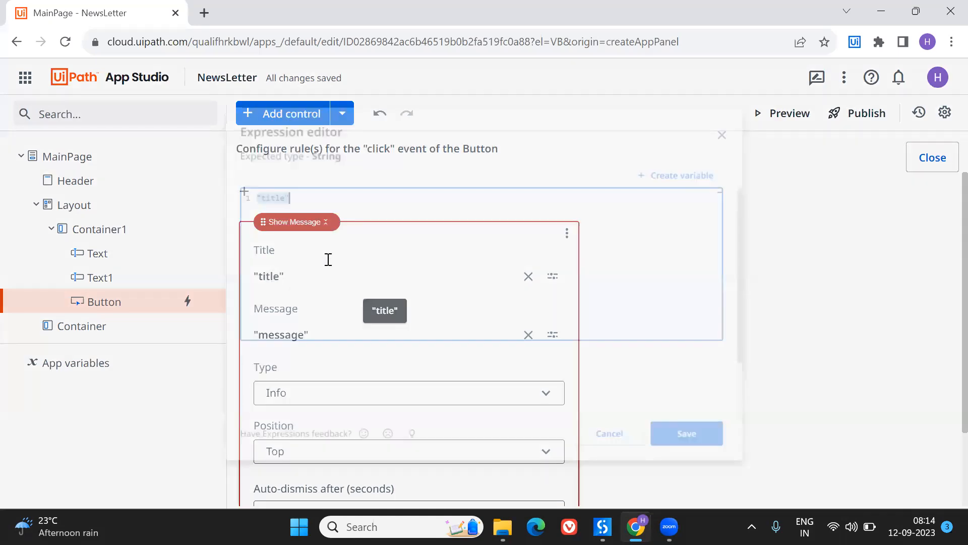
key("BackSpace")
key("BackSpace")
key("BackSpace")
key("BackSpace")
key("BackSpace")
type("Confirmation")
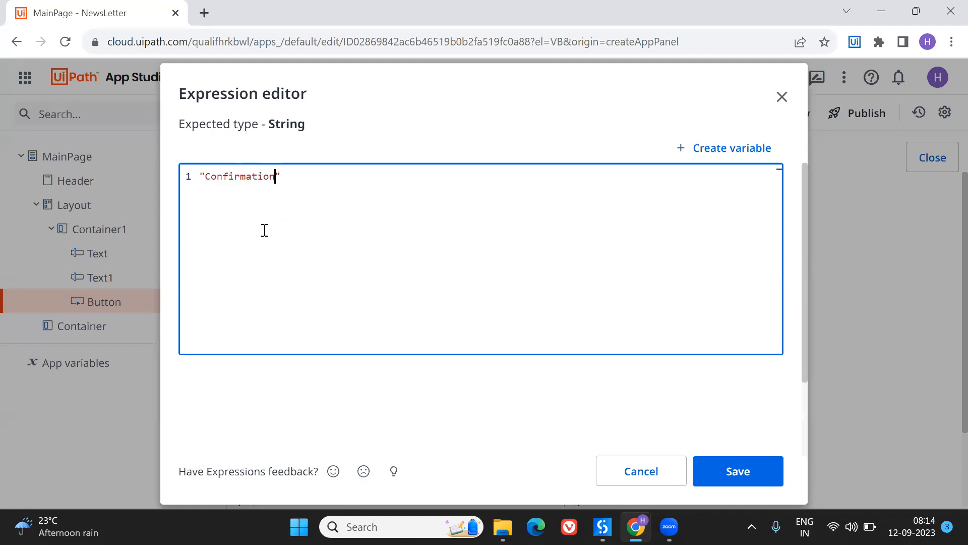
left_click(749, 481)
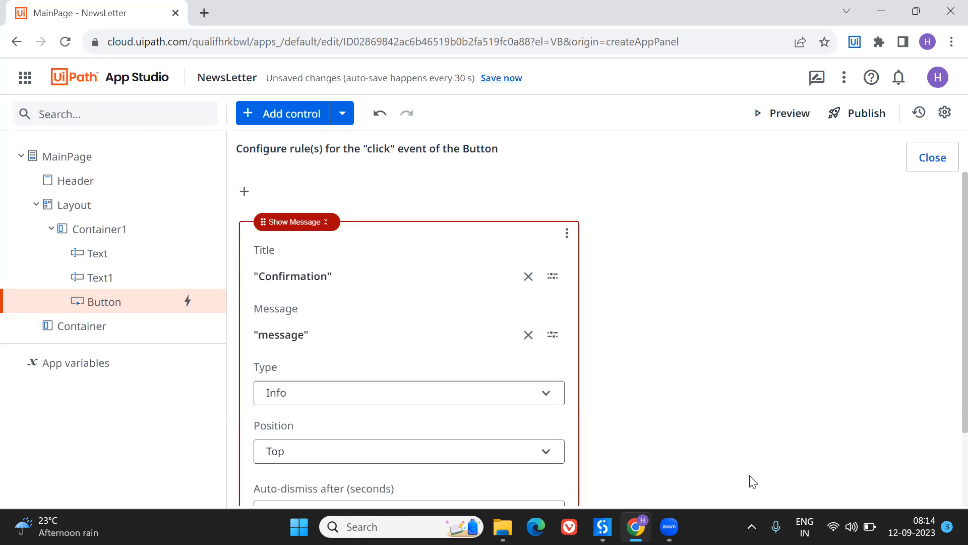
- Replace the default message text with "Hi", the subscriber's first name and ". Thanks for Subscribing to our newsletter."
left_click(267, 337)
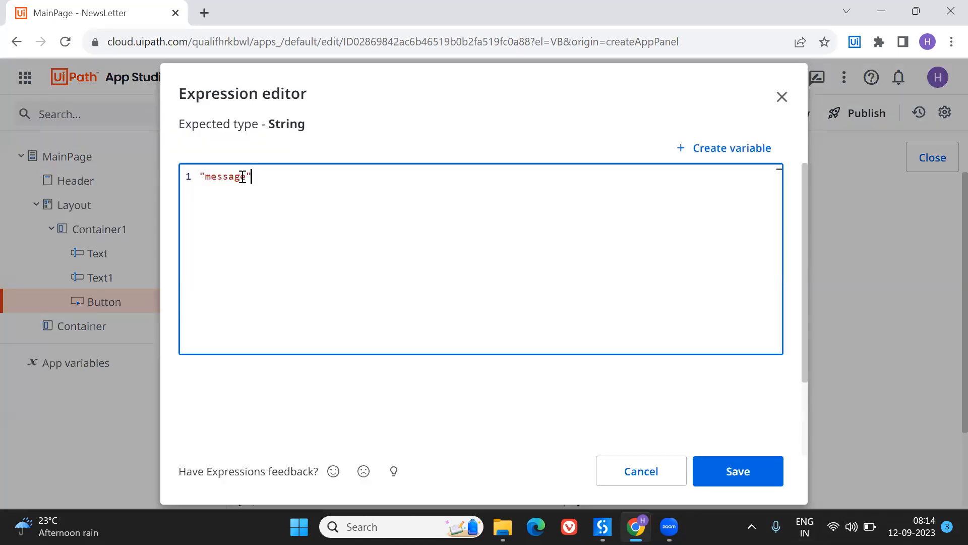
left_click(248, 176)
key("BackSpace")
key("BackSpace")
key("BackSpace")
key("BackSpace")
key("BackSpace")
key("BackSpace")
key("BackSpace")
type("Hi Harika. Thanks for Subscribing to our newsletter. ")
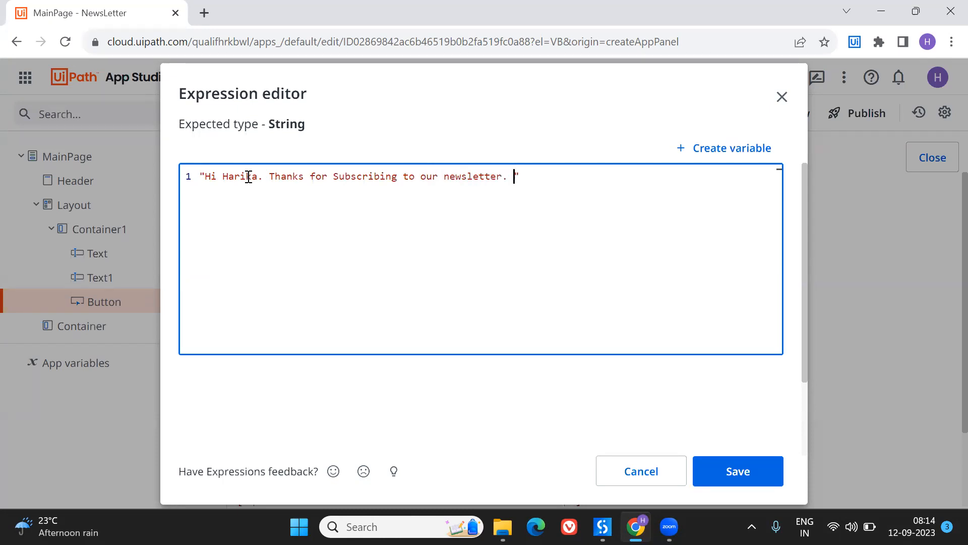
type("We have sent a confirma")
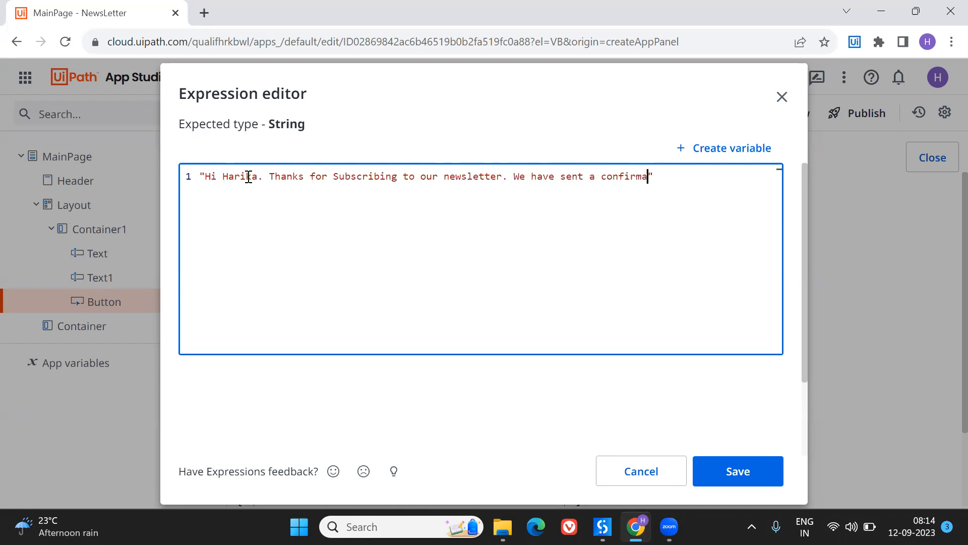
type("tion mail to your mail ID - ")
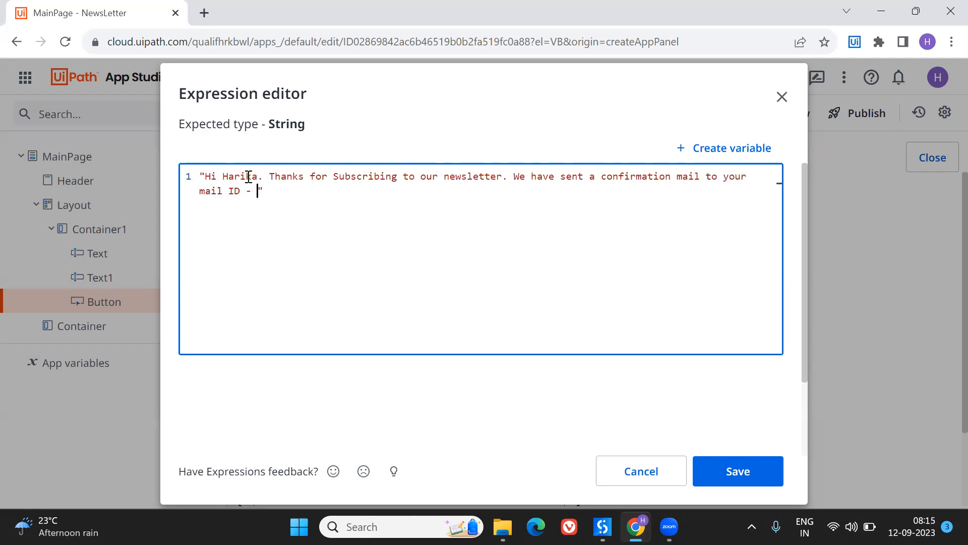
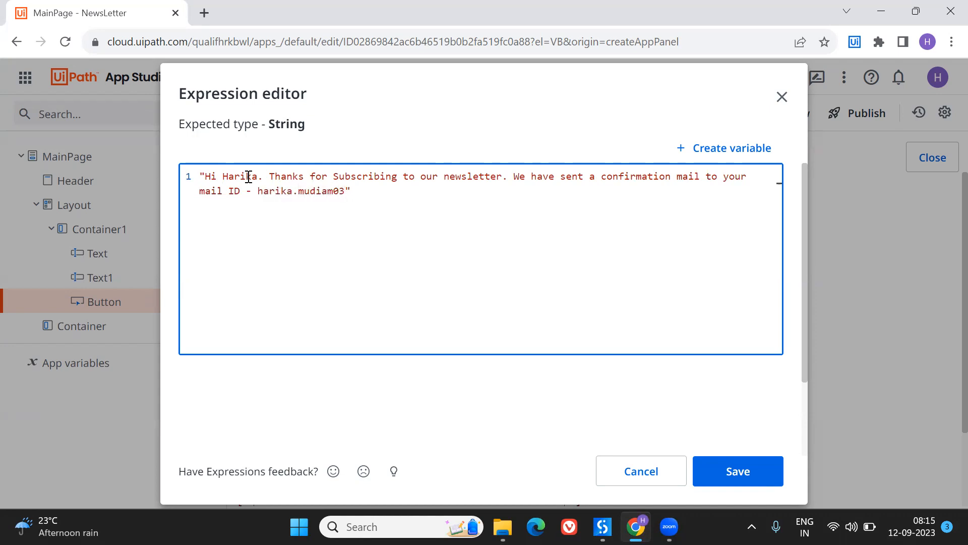
- Extend the message with "We have sent a confirmation mail to your mail ID - " followed by the subscriber's e-mail address
key("BackSpace")
key("BackSpace")
type("mail.com")
- Enclose the subscriber's name in double quotes and insert a double quote before the e-mail address in the message expression
double_click(239, 176)
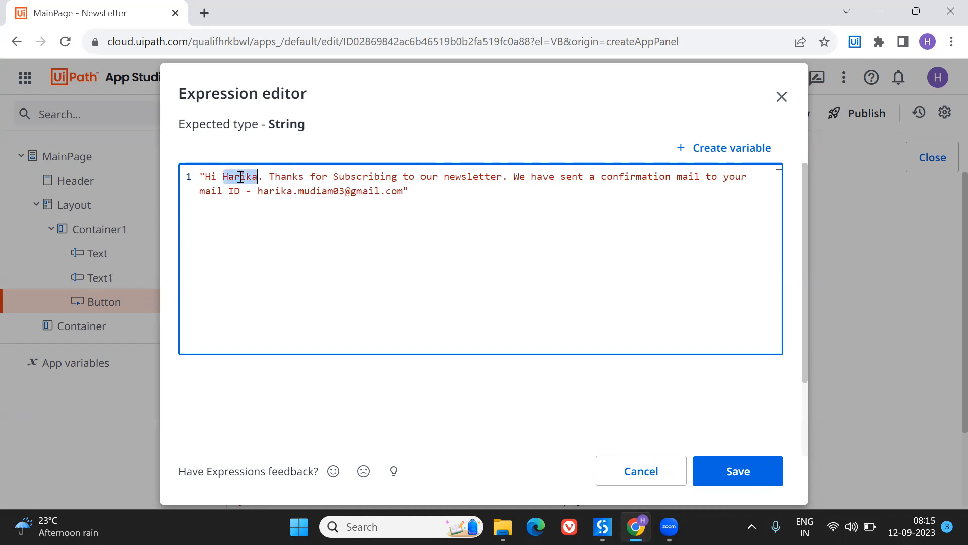
double_click(275, 191)
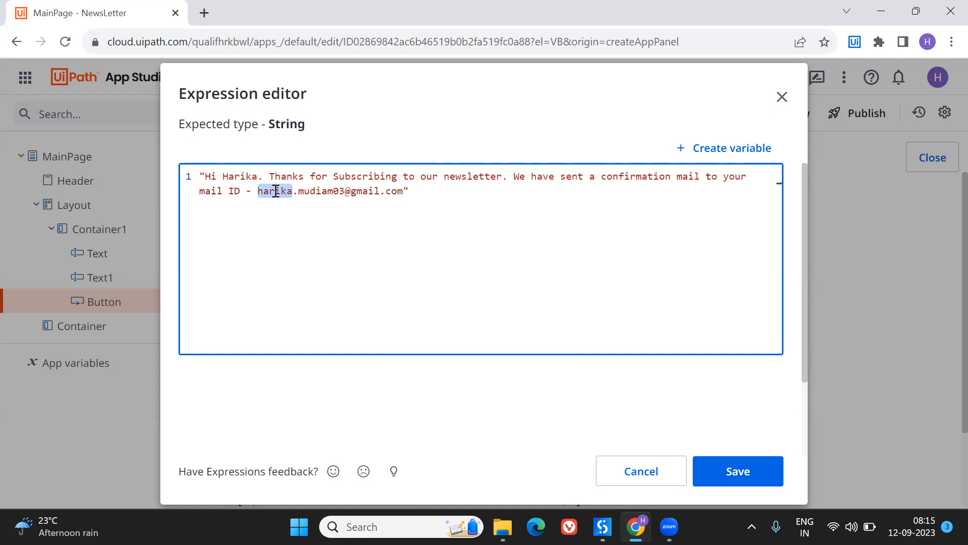
double_click(245, 177)
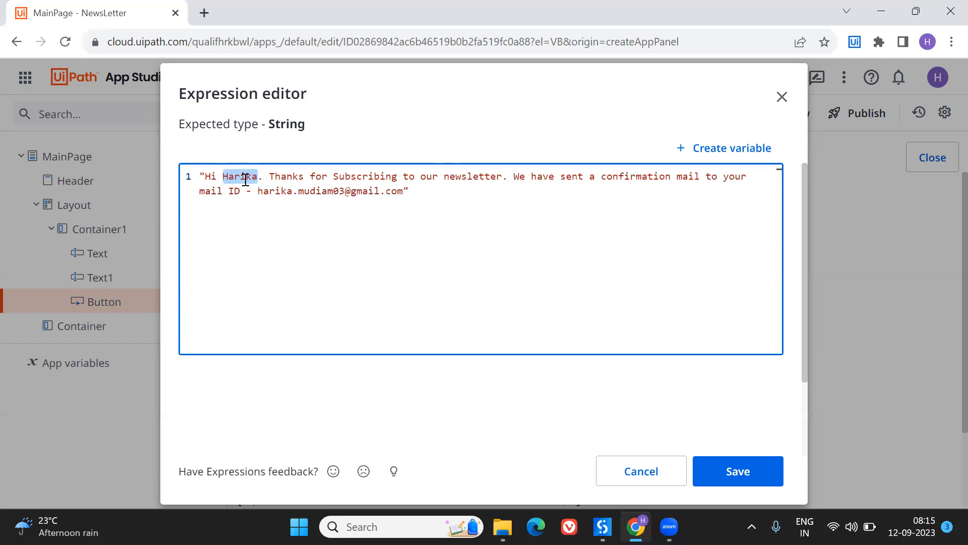
left_click(218, 178)
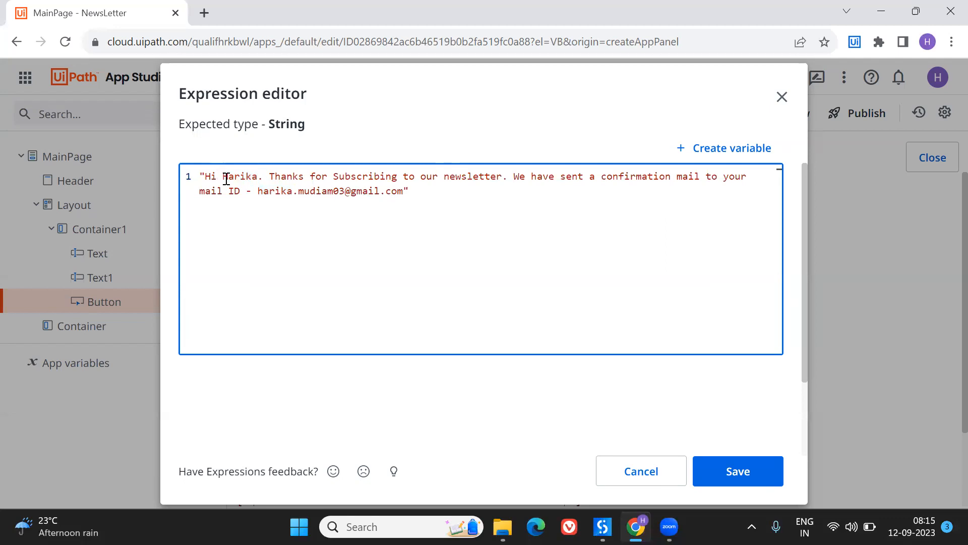
left_click(223, 177)
type("\"")
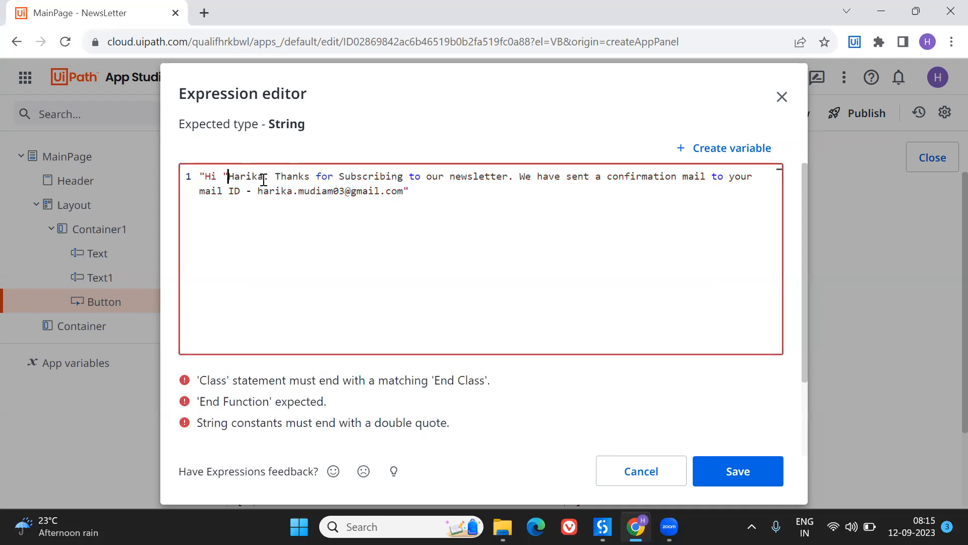
left_click(263, 177)
type("\"")
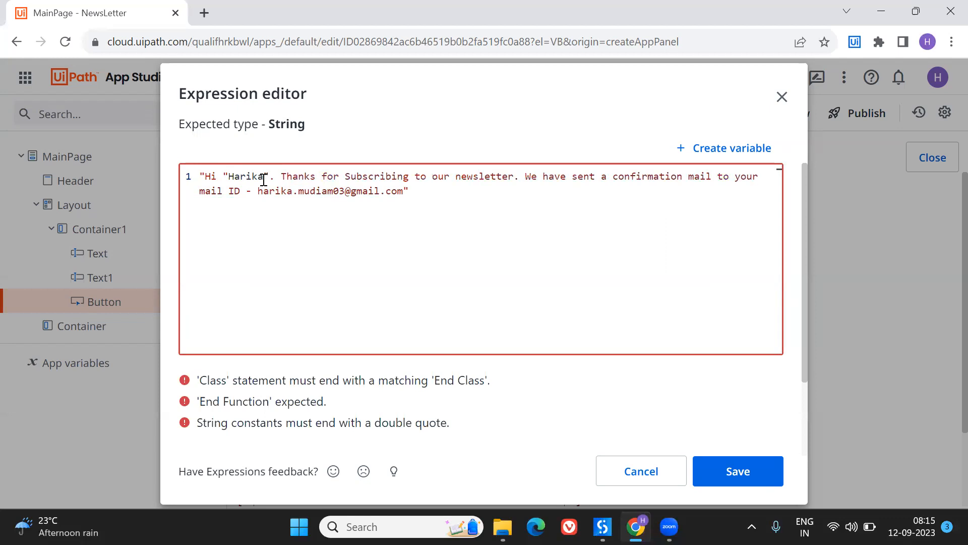
left_click(259, 194)
type("\"")
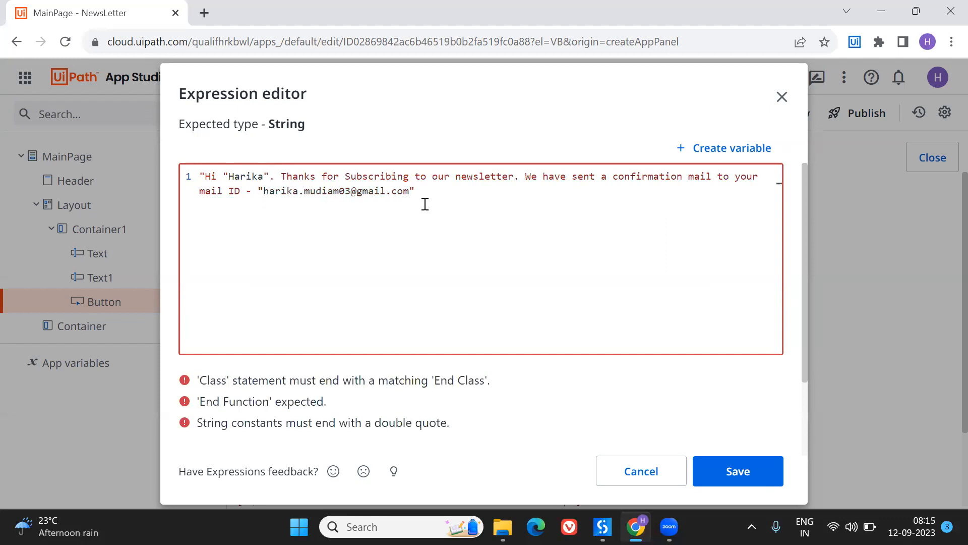
- Remove the hard-coded e-mail address and name from the message, leaving empty quotes after "Hi", and save the rule
left_click(419, 192)
key("BackSpace")
left_click_drag(409, 193, 264, 192)
key("BackSpace")
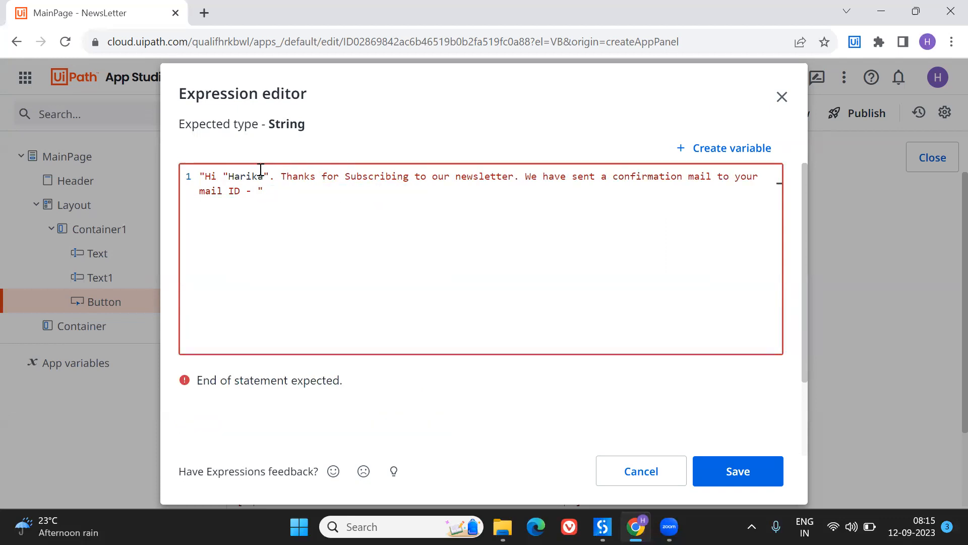
left_click(263, 176)
key("BackSpace")
key("BackSpace")
key("BackSpace")
key("BackSpace")
key("BackSpace")
key("BackSpace")
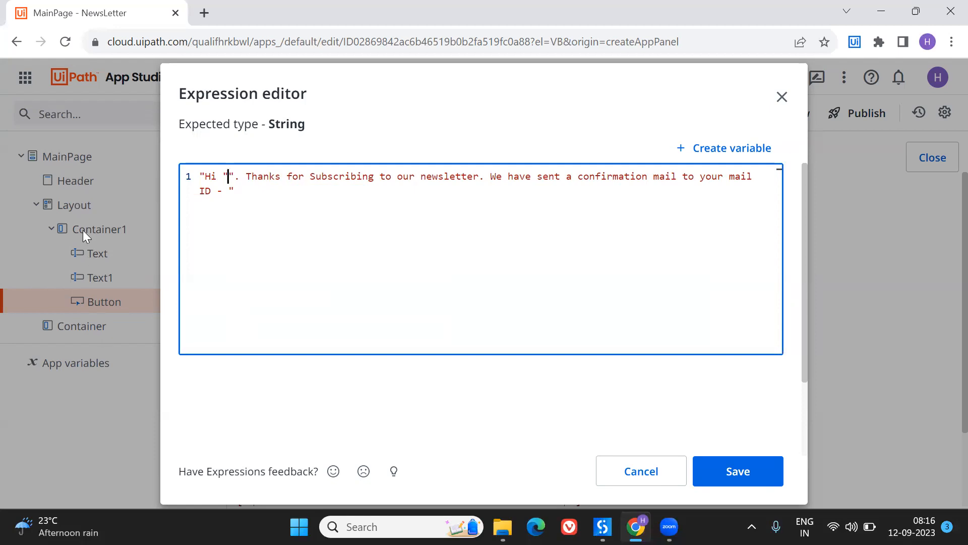
left_click(735, 468)
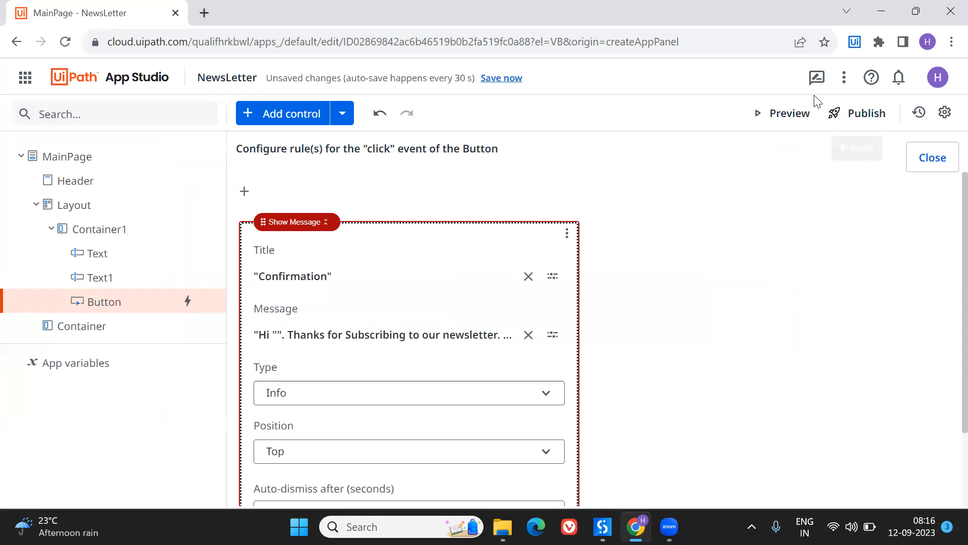
left_click(923, 164)
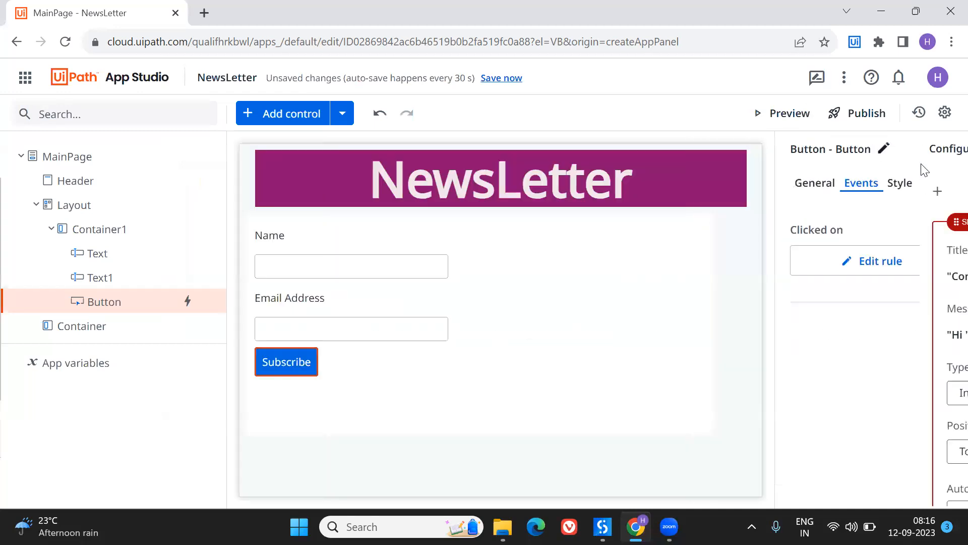
- Review the general properties of the Name textbox
left_click(343, 275)
left_click(342, 274)
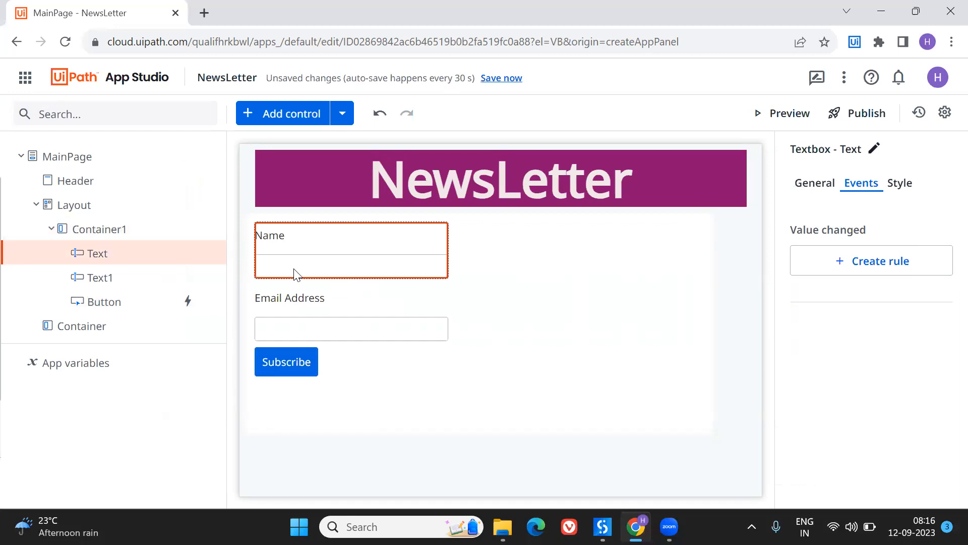
left_click(808, 191)
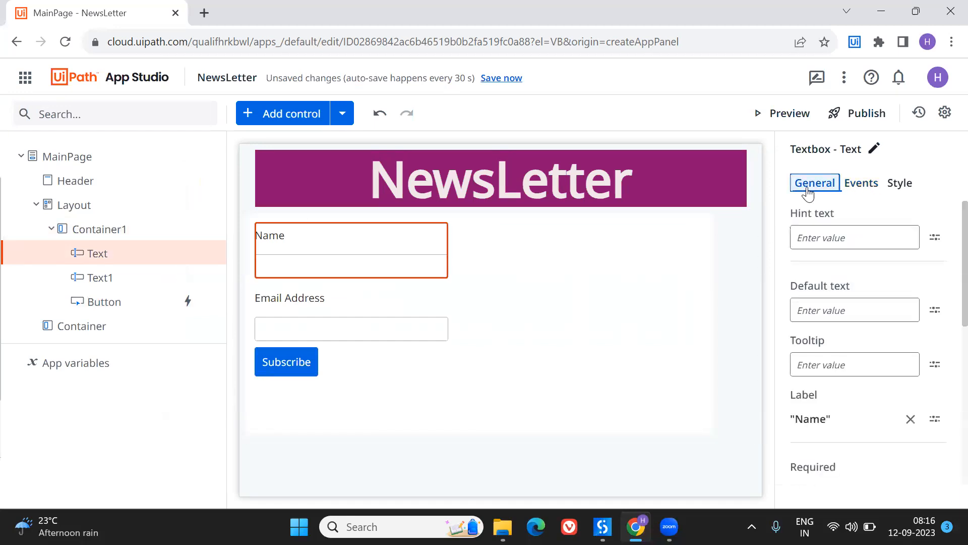
scroll(862, 337, "down", 4)
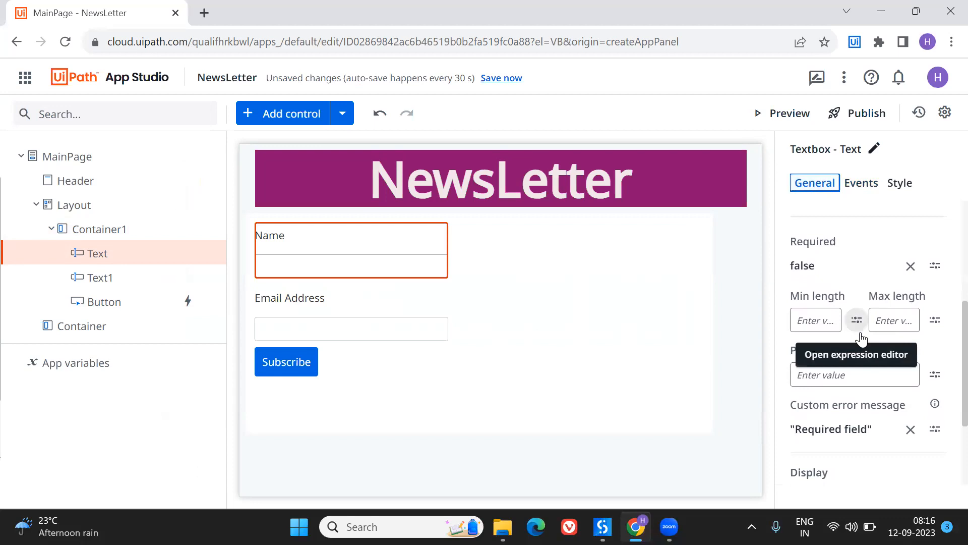
scroll(861, 337, "down", 2)
scroll(861, 332, "up", 6)
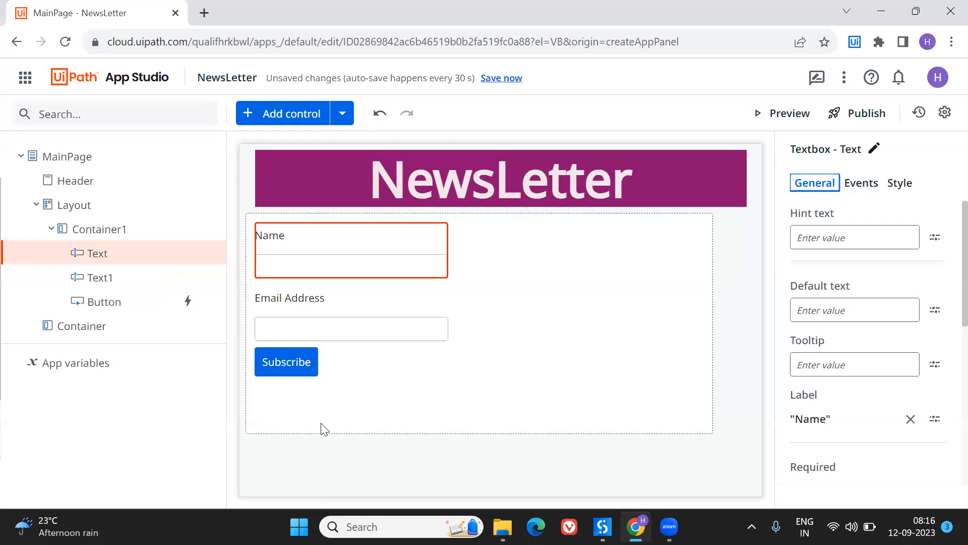
- Reopen the Subscribe button's message expression and insert "mainpage." between the quotes after "Hi"
left_click(286, 369)
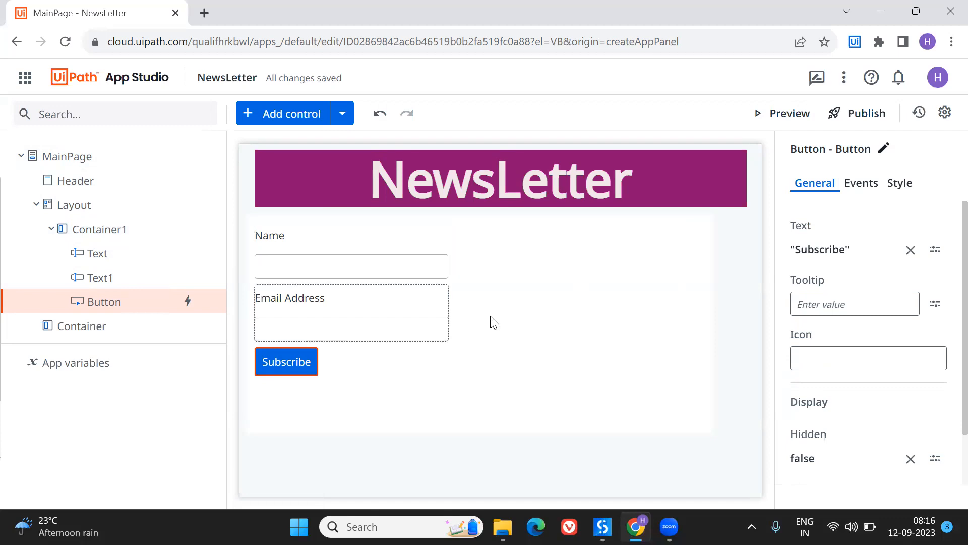
left_click(861, 184)
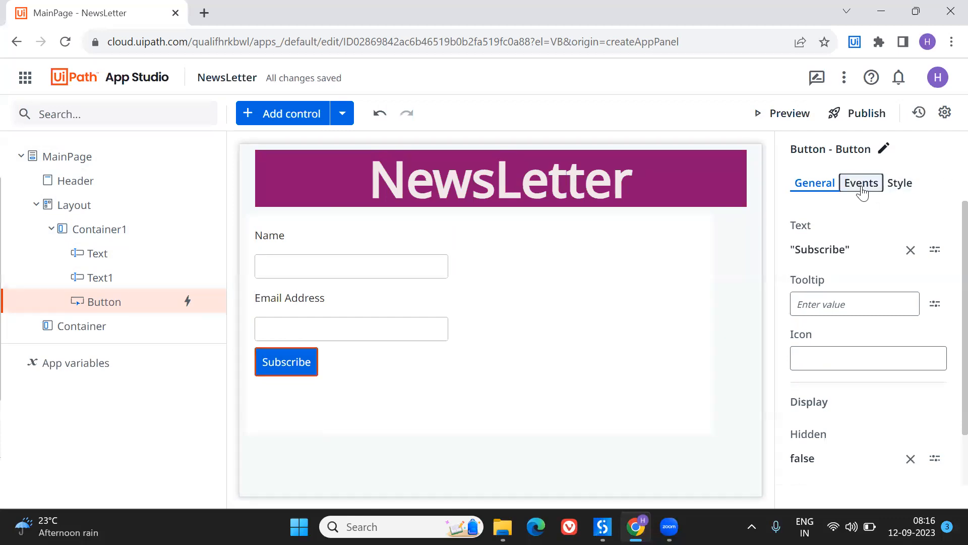
left_click(879, 272)
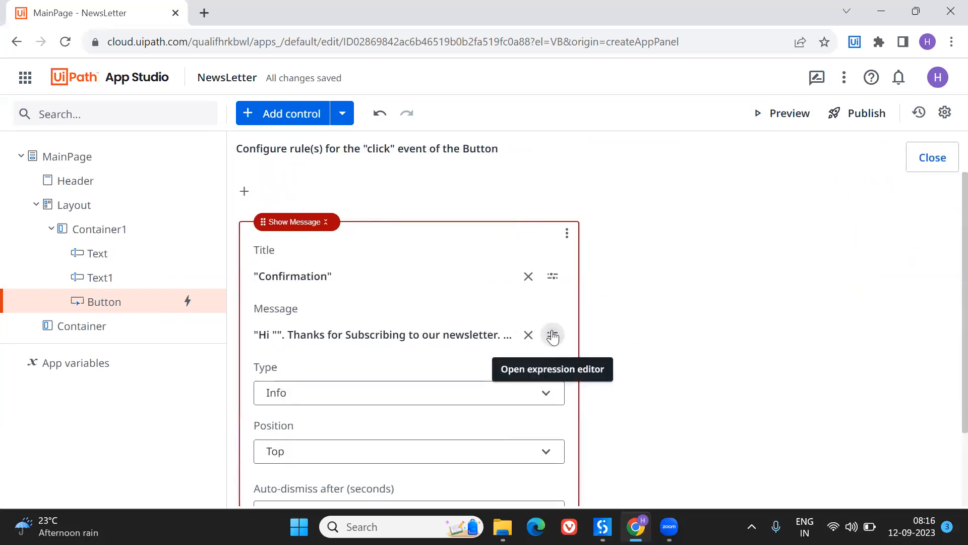
left_click(552, 335)
left_click(229, 177)
type("mainpage.")
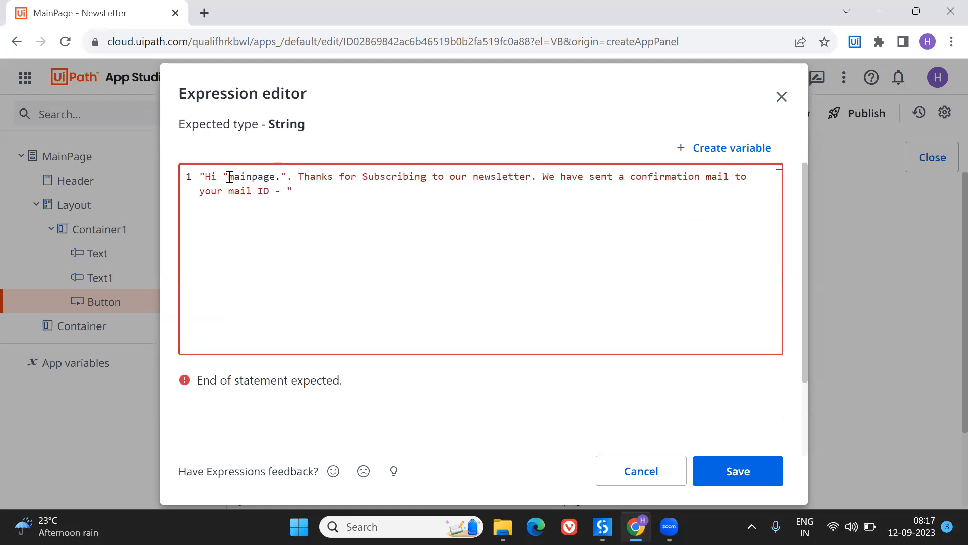
- Insert a plus sign between the "Hi " text and mainpage in the Subscribe button's message expression
key("ctrl+space")
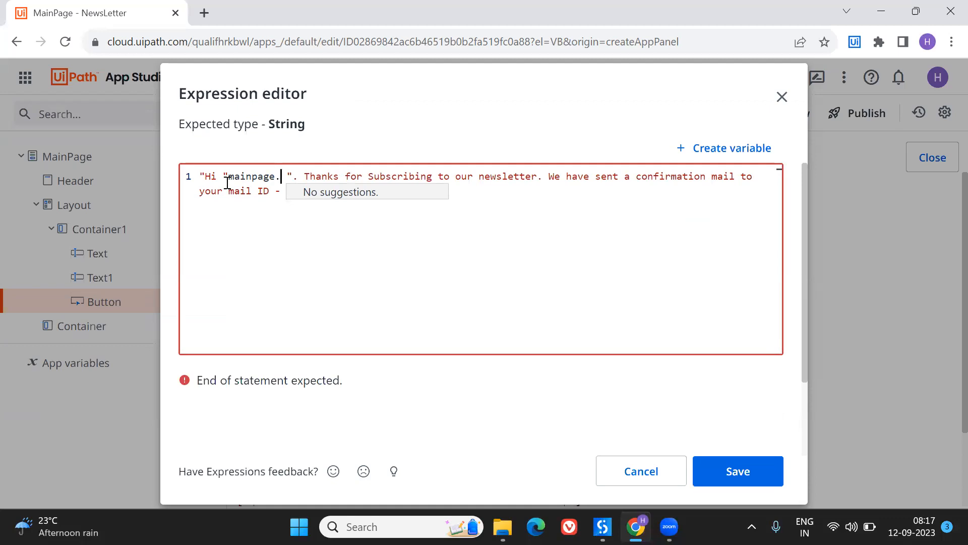
type("\"")
key("Right")
key("Right")
key("Right")
key("Right")
key("Right")
key("Right")
key("Right")
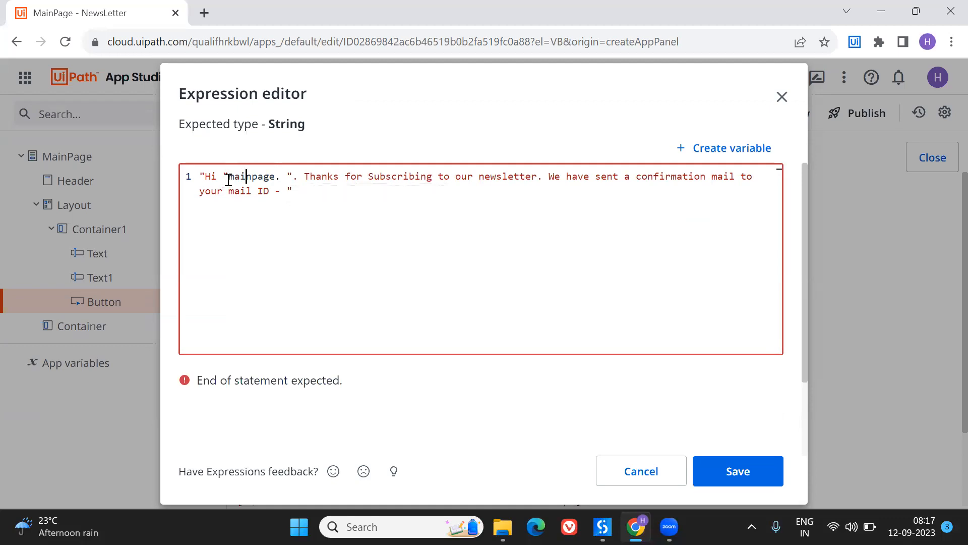
key("ctrl+space")
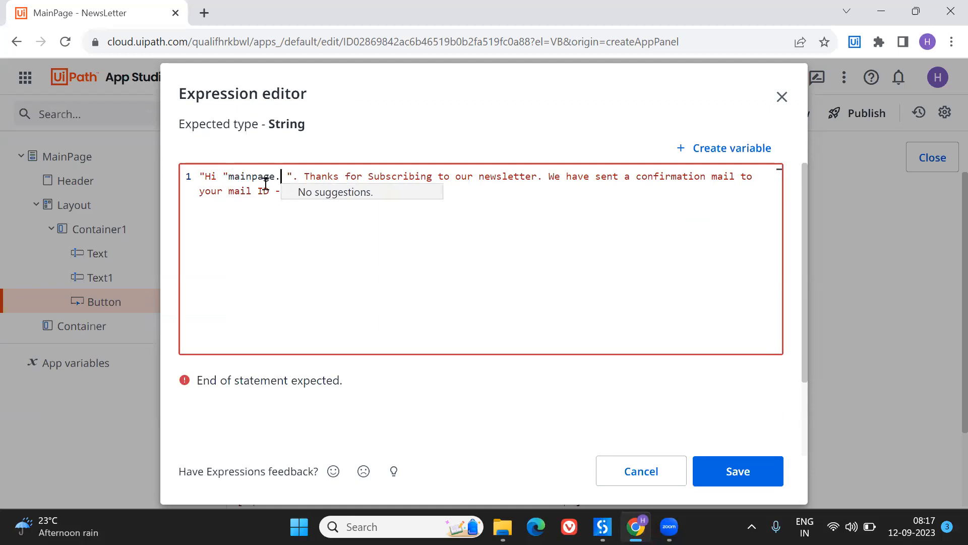
left_click(228, 176)
type("+")
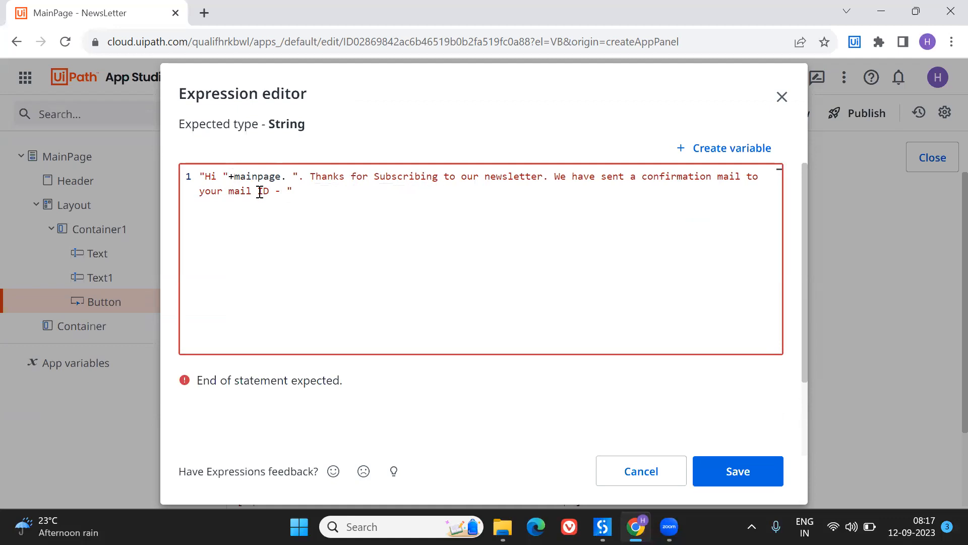
- Complete the name reference as mainpage.Text.Value and join it to the thank-you text with a plus sign, without a space
left_click(287, 179)
key("ctrl+space")
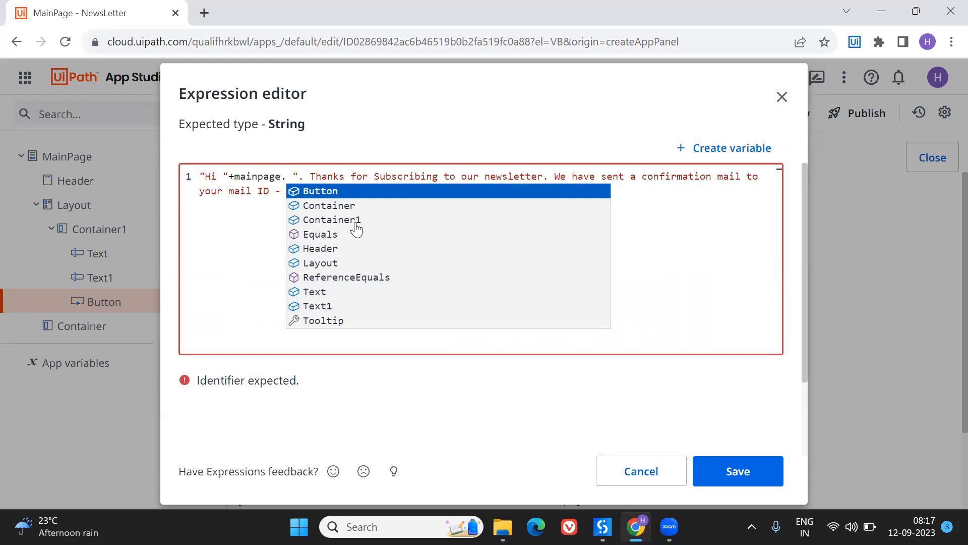
left_click(309, 293)
left_click(308, 292)
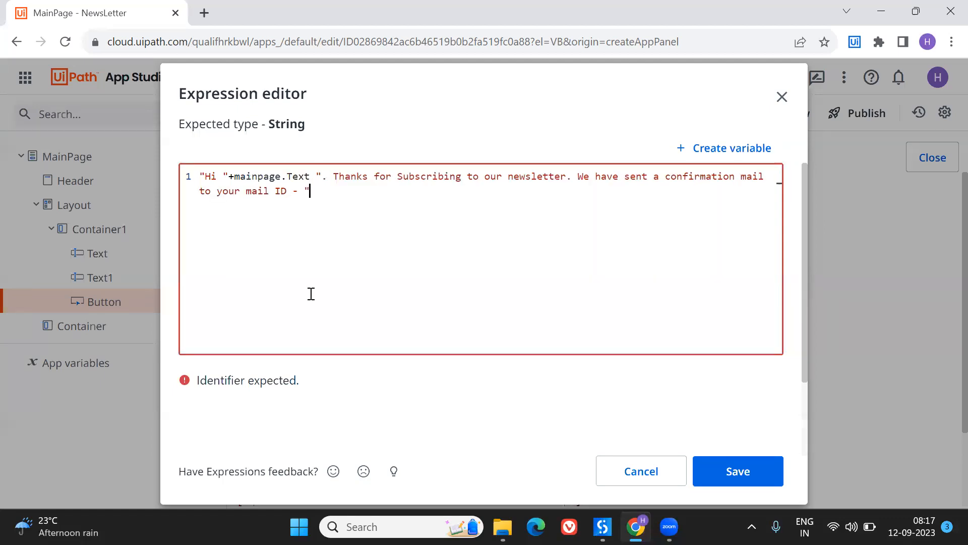
type(".Value")
key("Return")
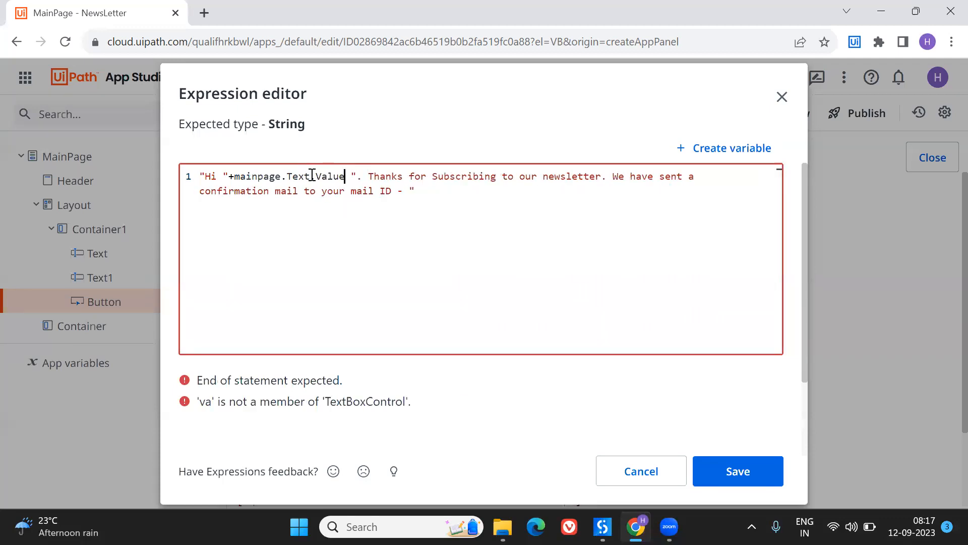
type("+")
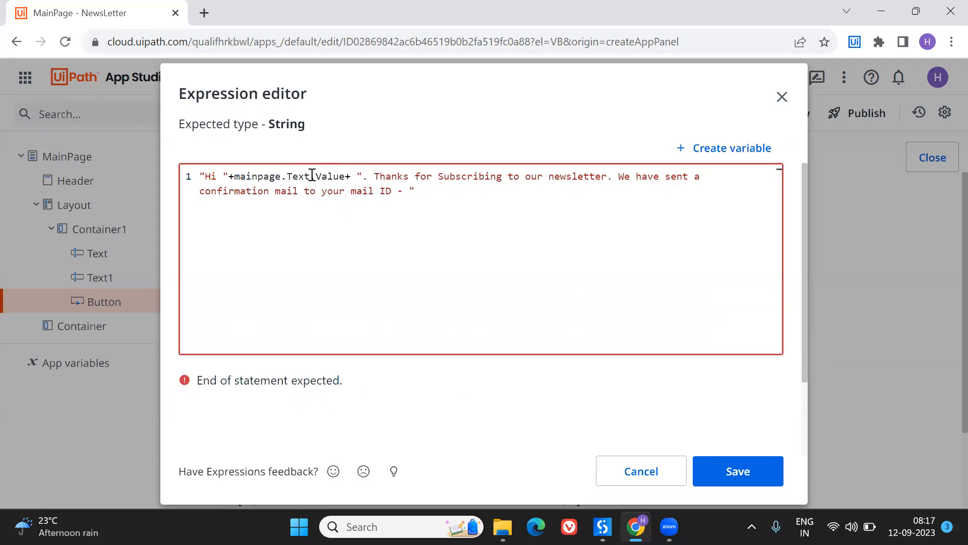
key("Delete")
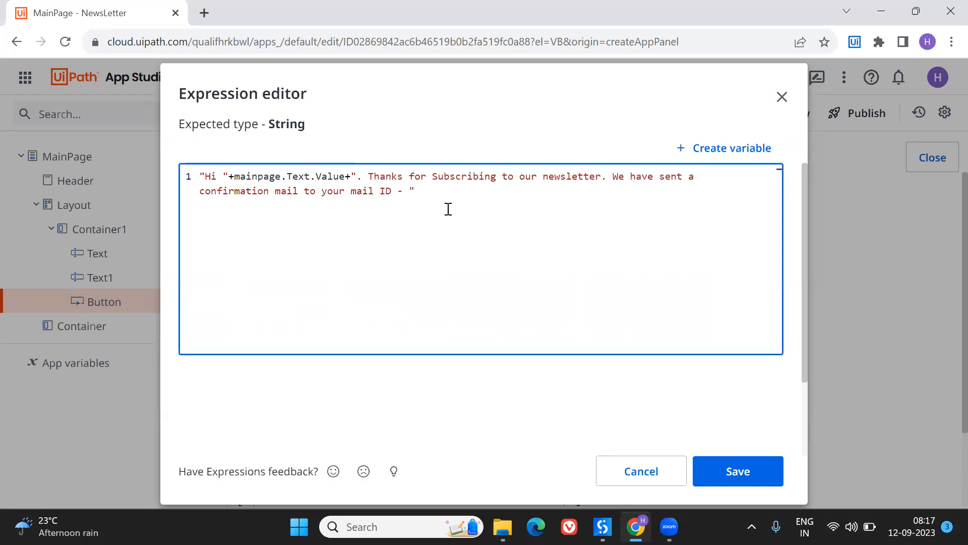
- Append +mainpage.Text1.Value to the end of the message expression, save it and close the click rule
left_click(437, 192)
type("+main")
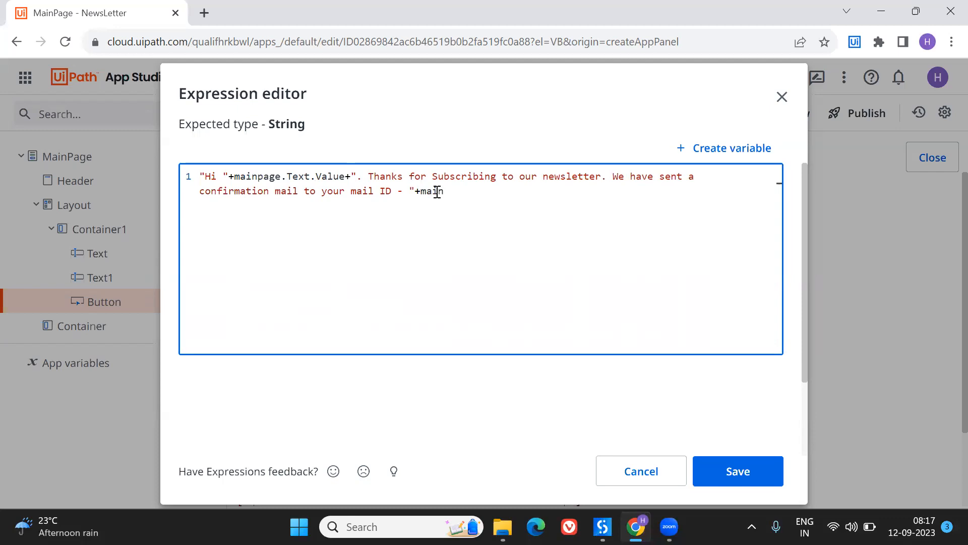
type("page.te")
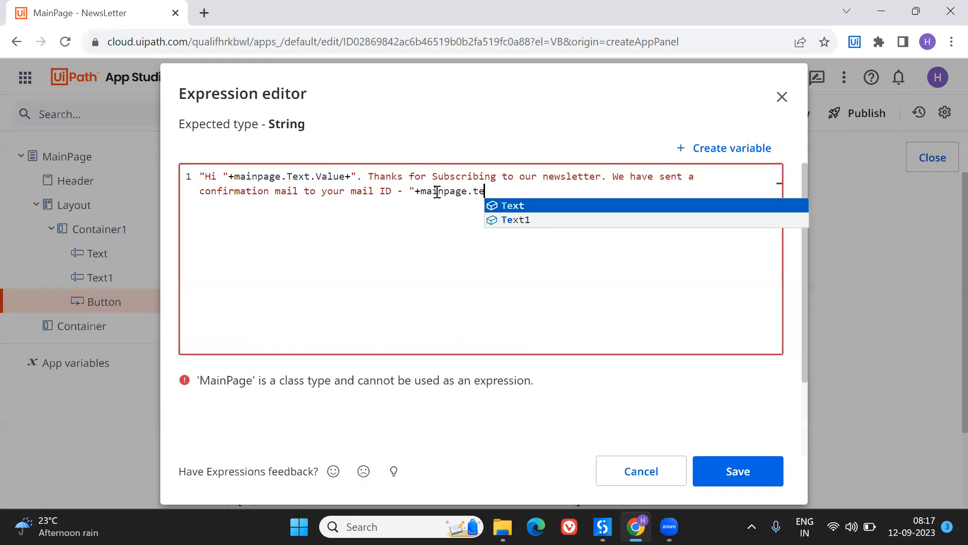
left_click(522, 219)
type(".")
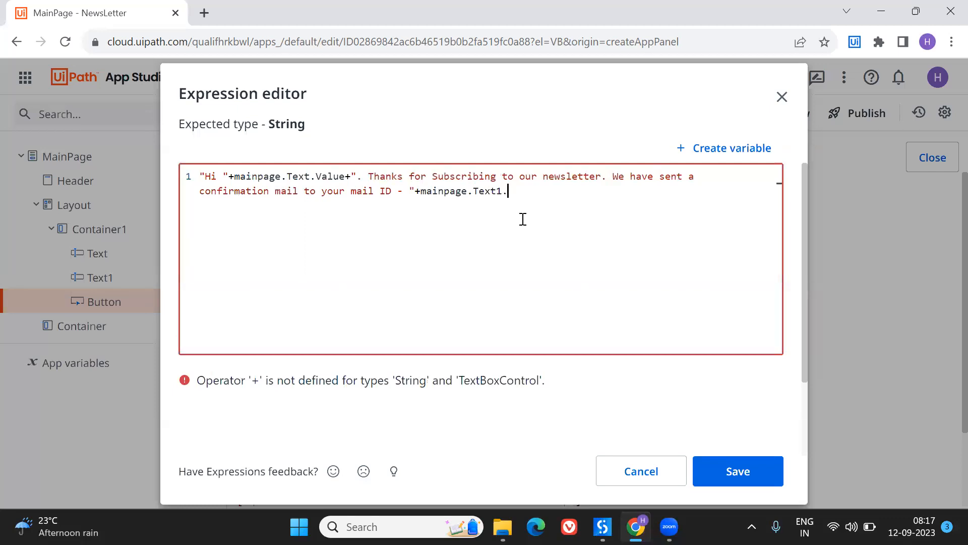
type("val")
key("Return")
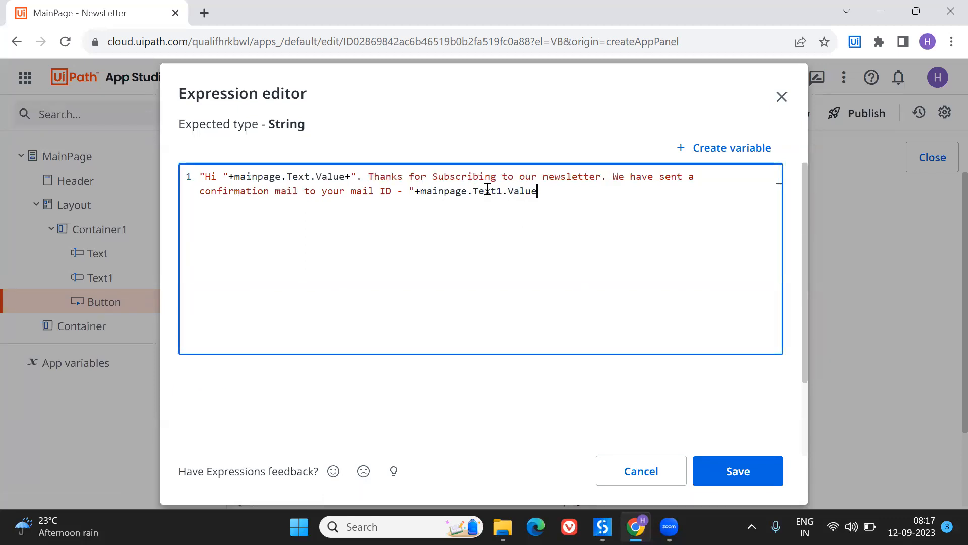
left_click(756, 467)
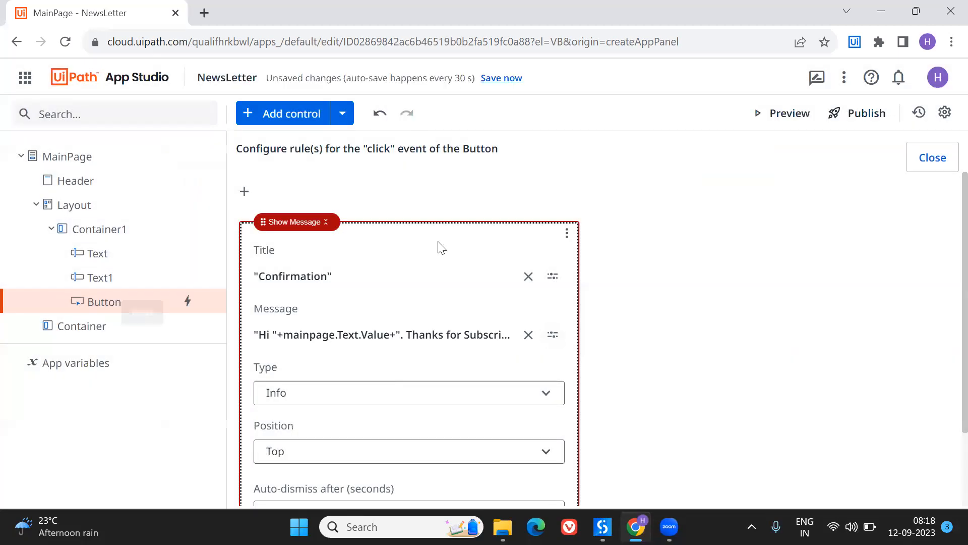
left_click(949, 164)
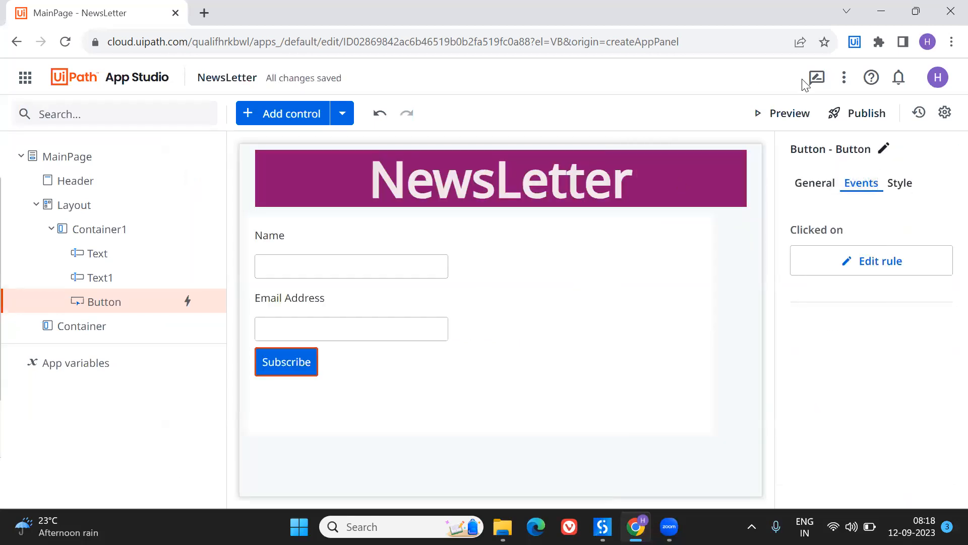
- Preview the app and enter the subscriber's name in the Name field
left_click(802, 116)
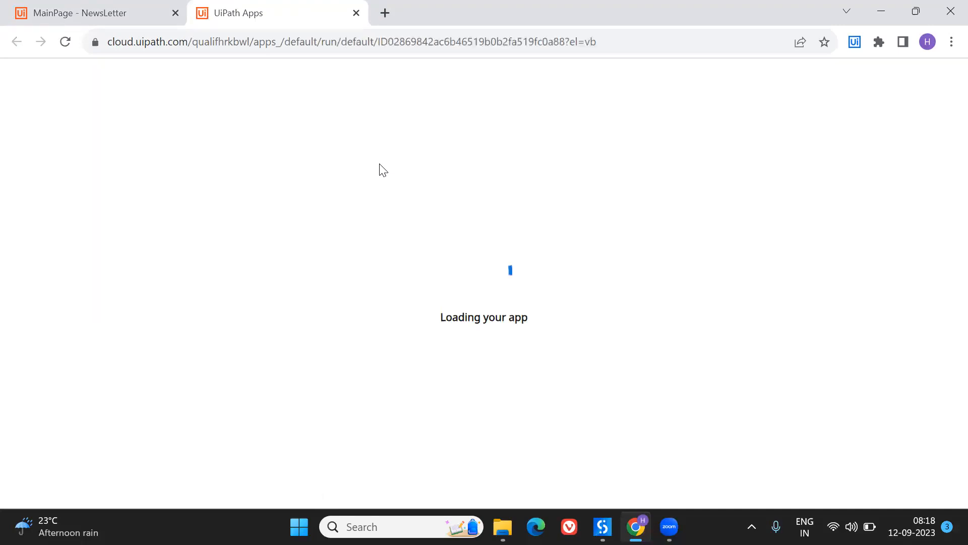
left_click(150, 187)
type("HArika")
key("BackSpace")
key("BackSpace")
key("BackSpace")
key("BackSpace")
type("arika")
- Enter the subscriber's e-mail address in the previewed form and submit the subscription
left_click(123, 246)
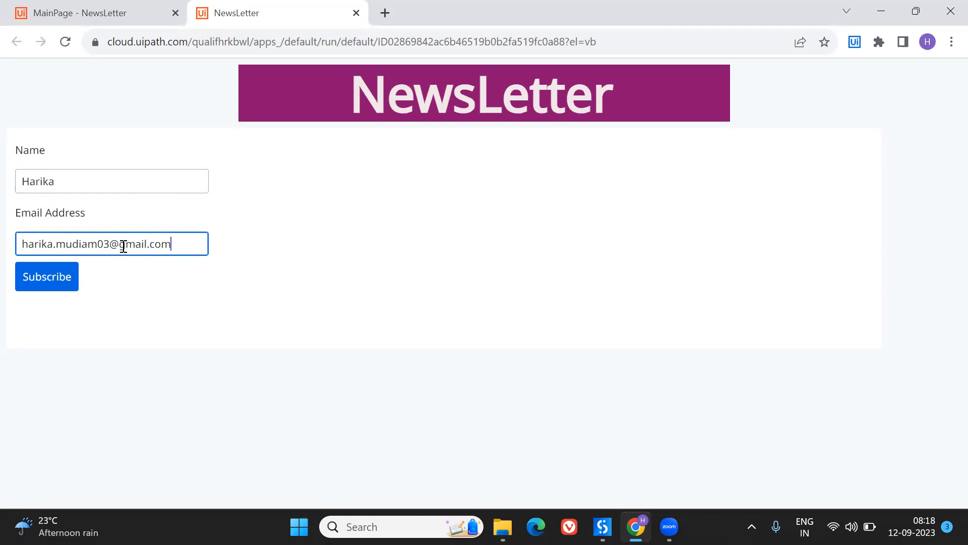
left_click(41, 280)
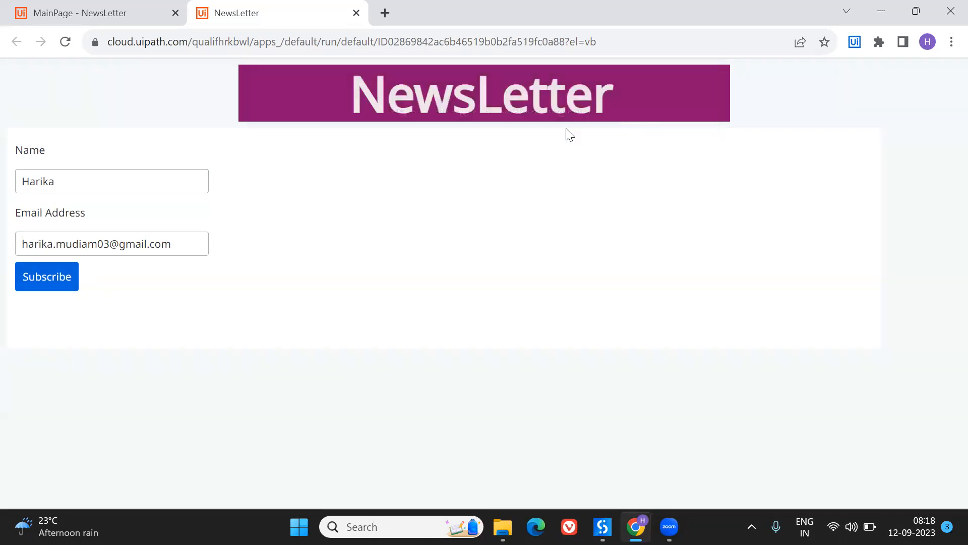
- Set the Show Message rule of the Subscribe button to auto-dismiss after 30 seconds and save the app
left_click(124, 6)
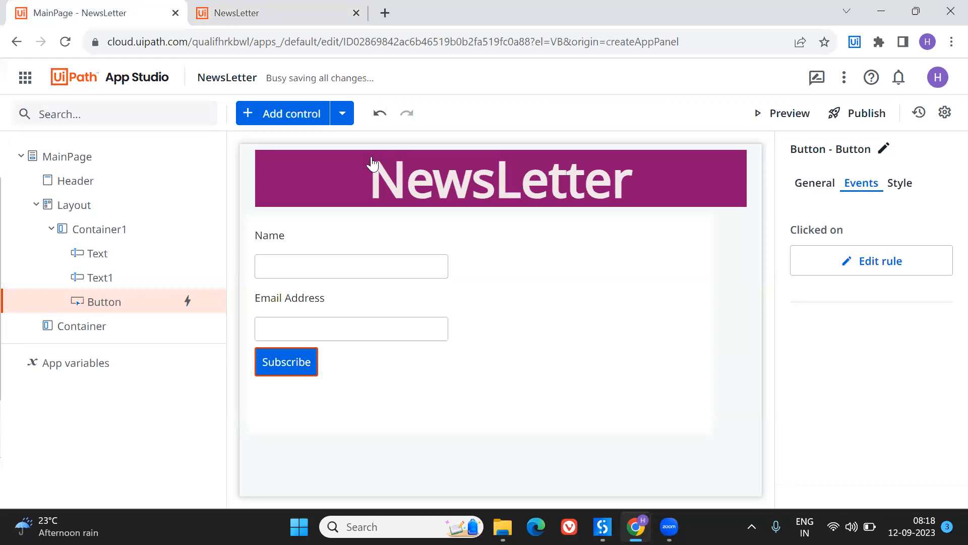
left_click(861, 271)
scroll(270, 373, "down", 2)
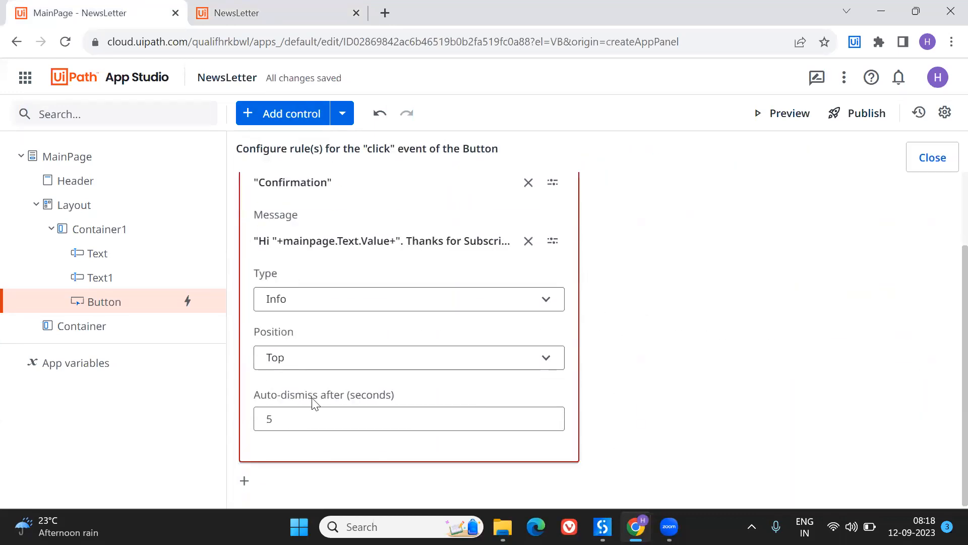
left_click(290, 419)
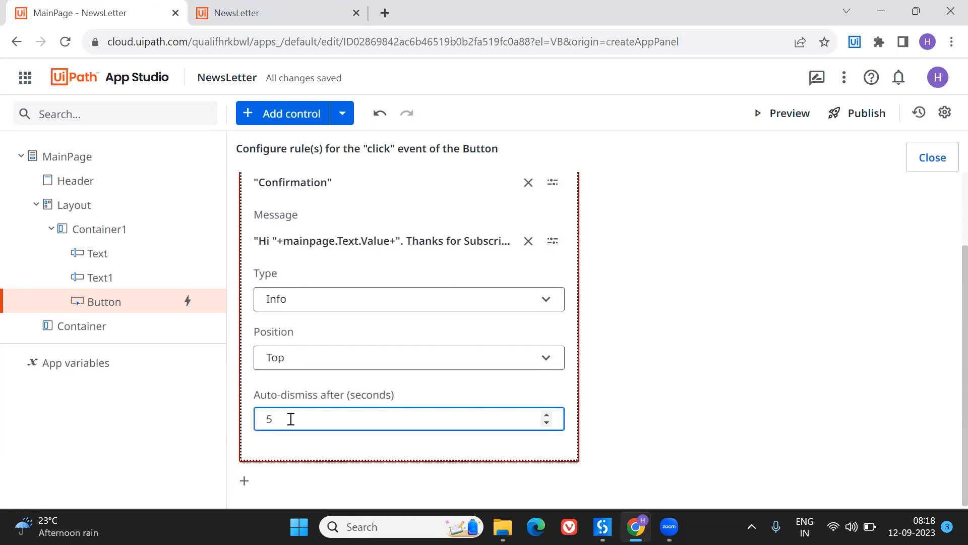
key("BackSpace")
type("30")
left_click(948, 152)
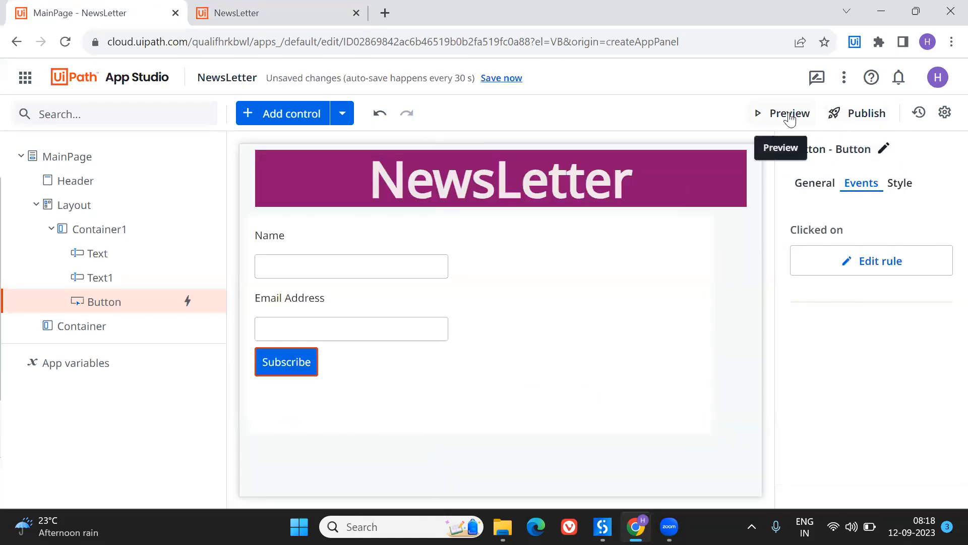
left_click(502, 79)
- Replace the old preview with a fresh one and enter a different subscriber's name
left_click(357, 13)
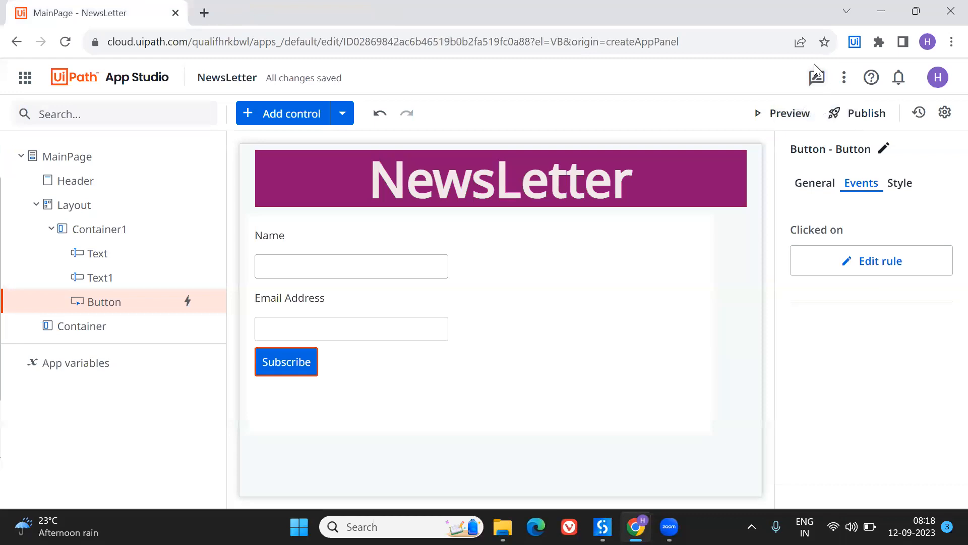
left_click(791, 115)
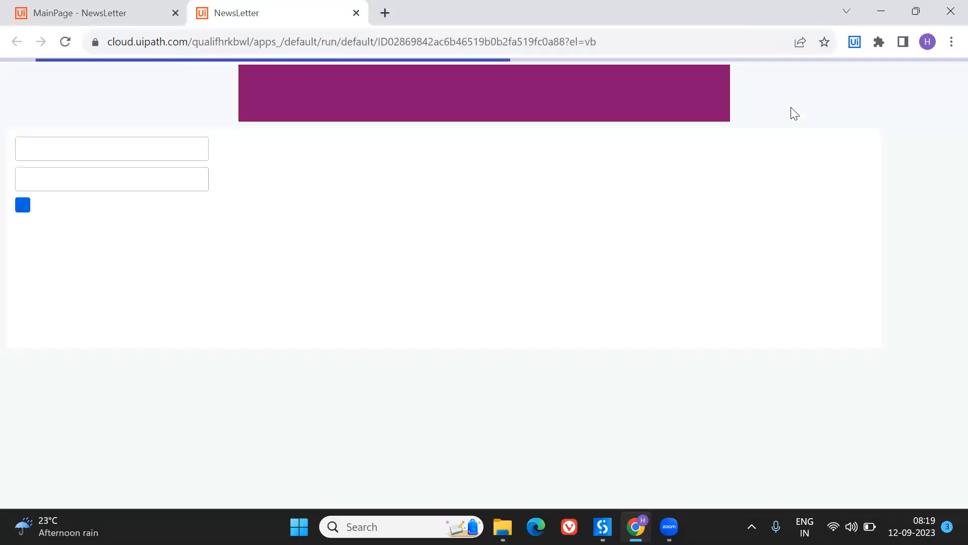
left_click(124, 187)
type("Rajesh")
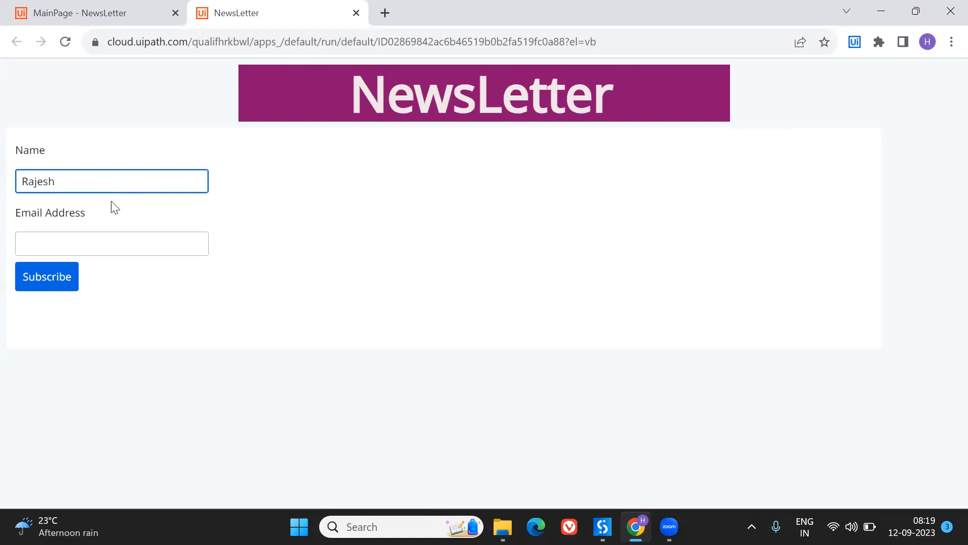
- Subscribe with the second subscriber's e-mail address, and dismiss the confirmation message to return to the app editor
left_click(82, 246)
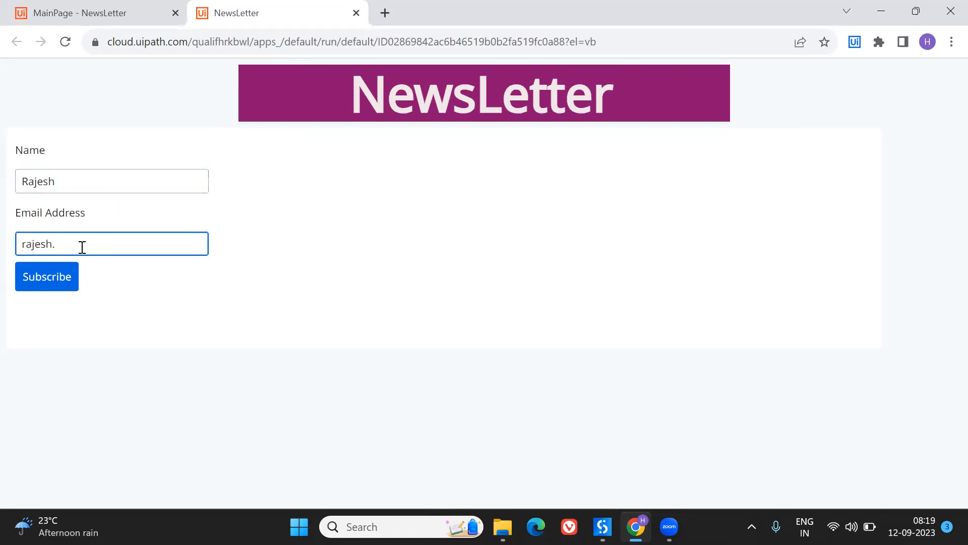
left_click(42, 286)
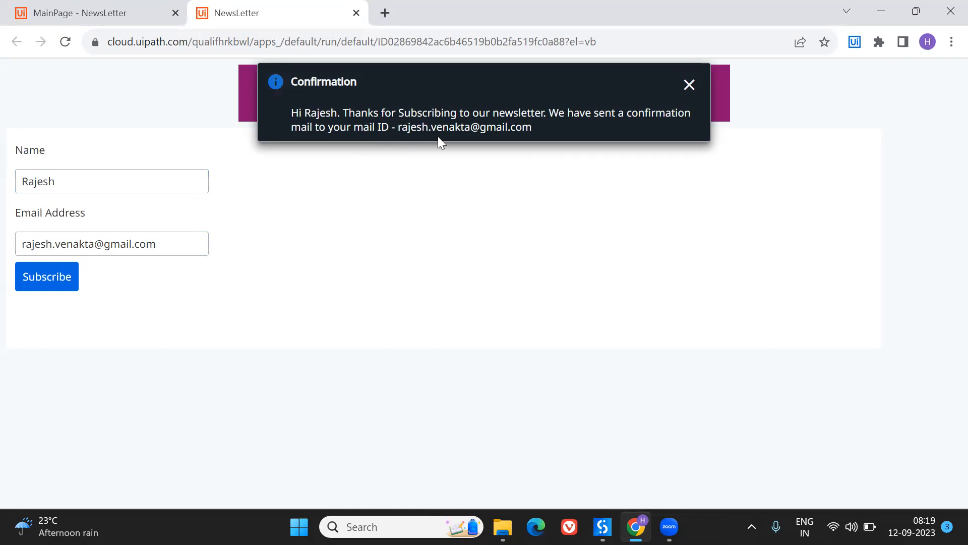
left_click(689, 85)
left_click(133, 6)
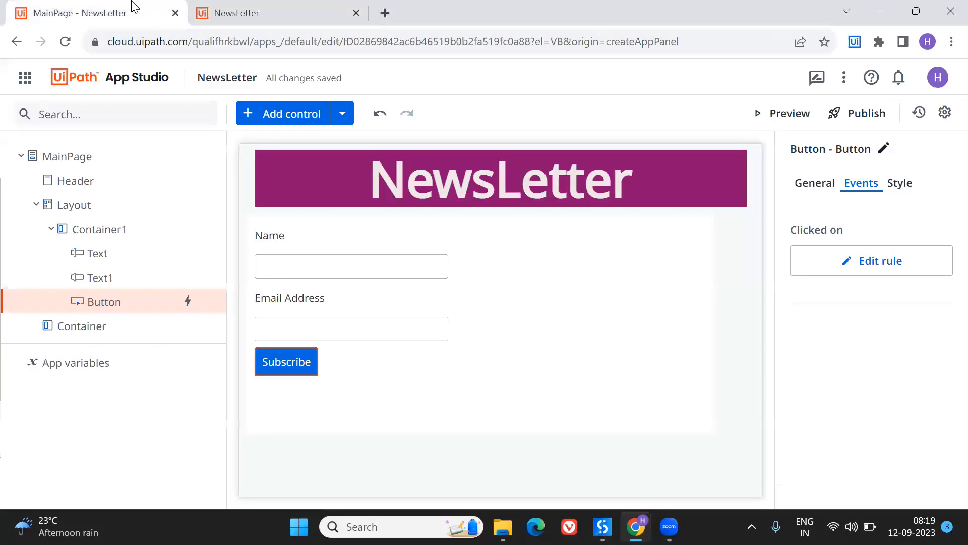